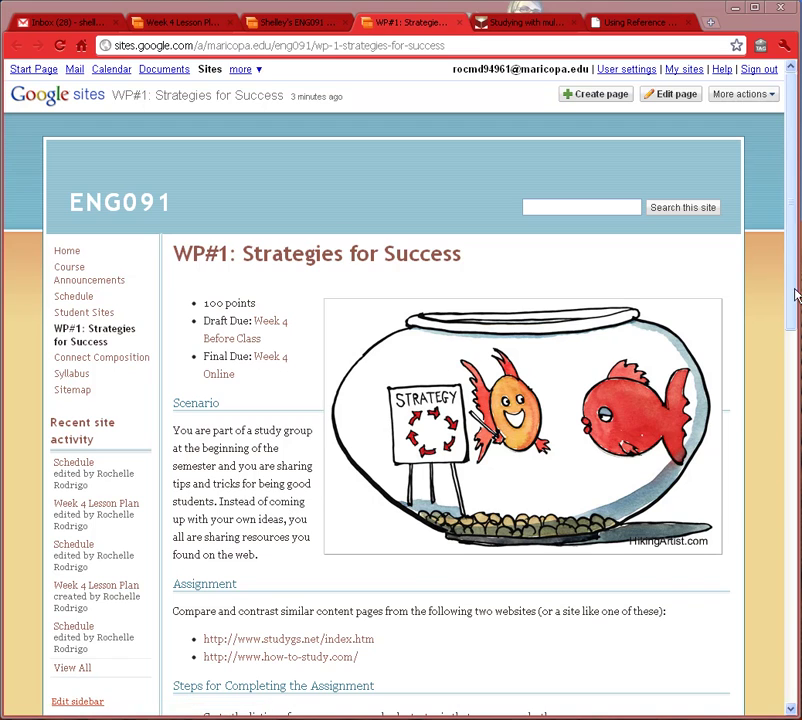
Copy the submission policy about name, date, class section, assignment name and project title from the WP#1 grading criteria
{"action": "left_click_drag", "start_coordinate": [795, 295], "coordinate": [775, 585]}
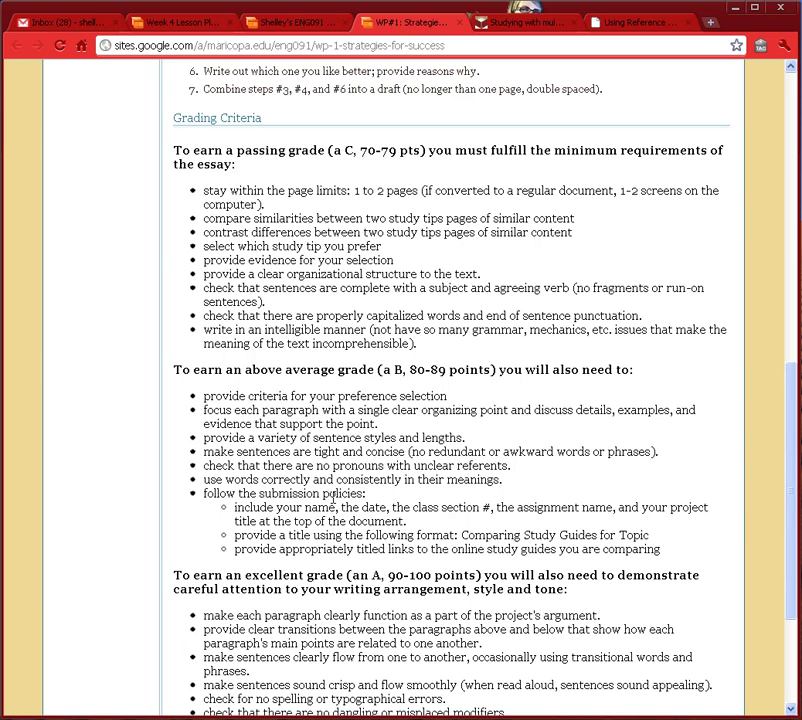
{"action": "left_click_drag", "start_coordinate": [235, 509], "coordinate": [415, 519]}
{"action": "key", "text": "ctrl+c"}
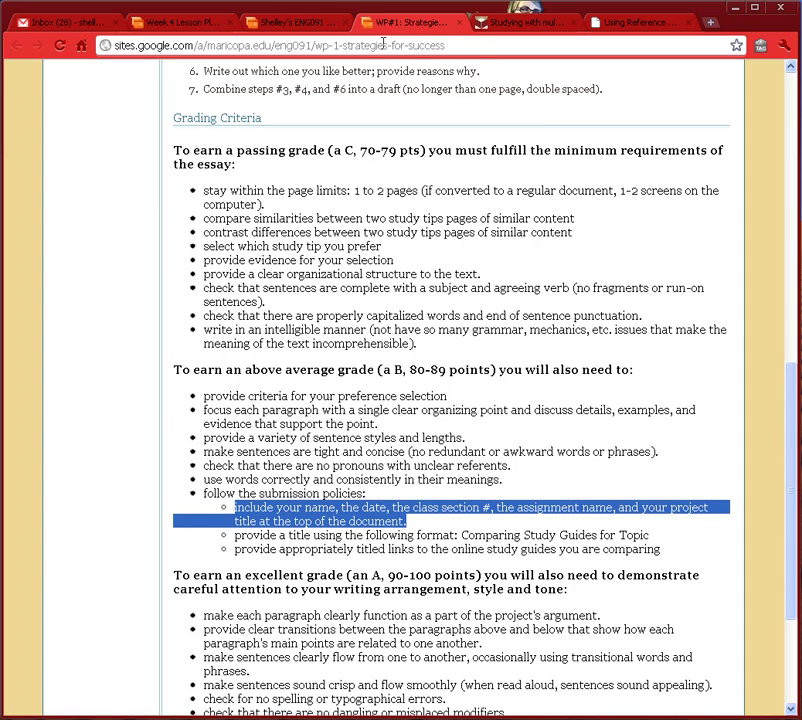
Create a top-level web page named "Project #1" in the ENG091 wiki website
{"action": "left_click", "coordinate": [290, 28]}
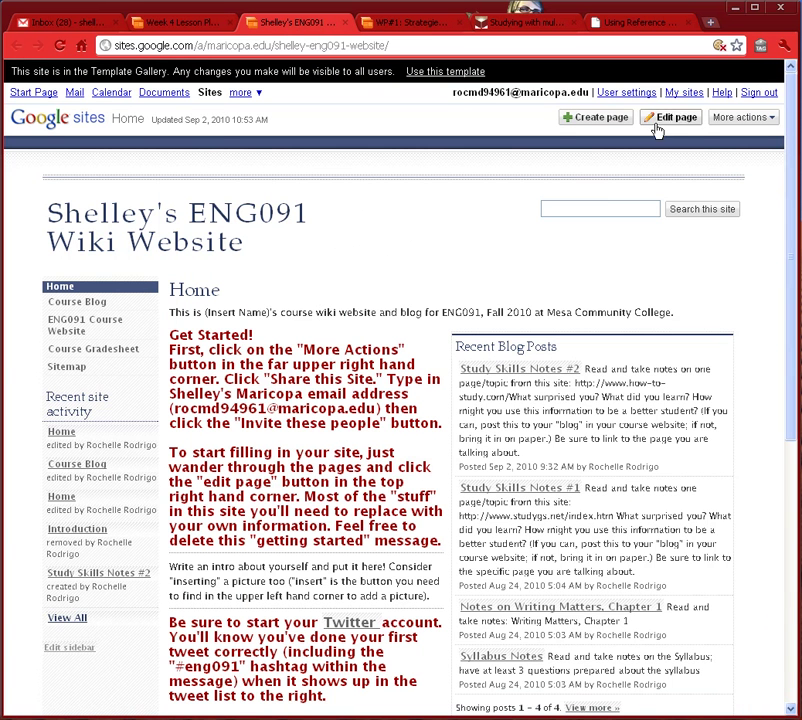
{"action": "left_click", "coordinate": [600, 119]}
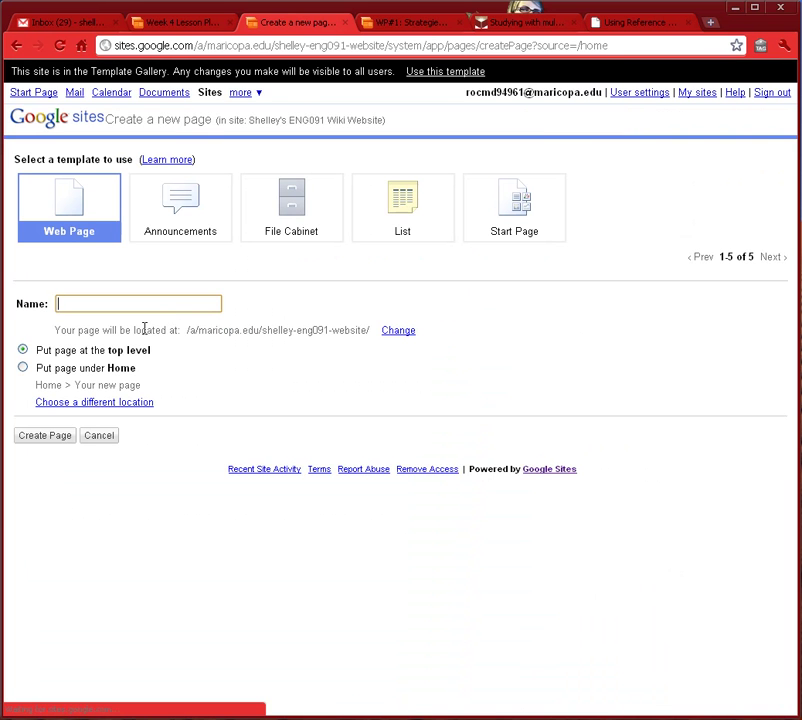
{"action": "type", "text": "Project "}
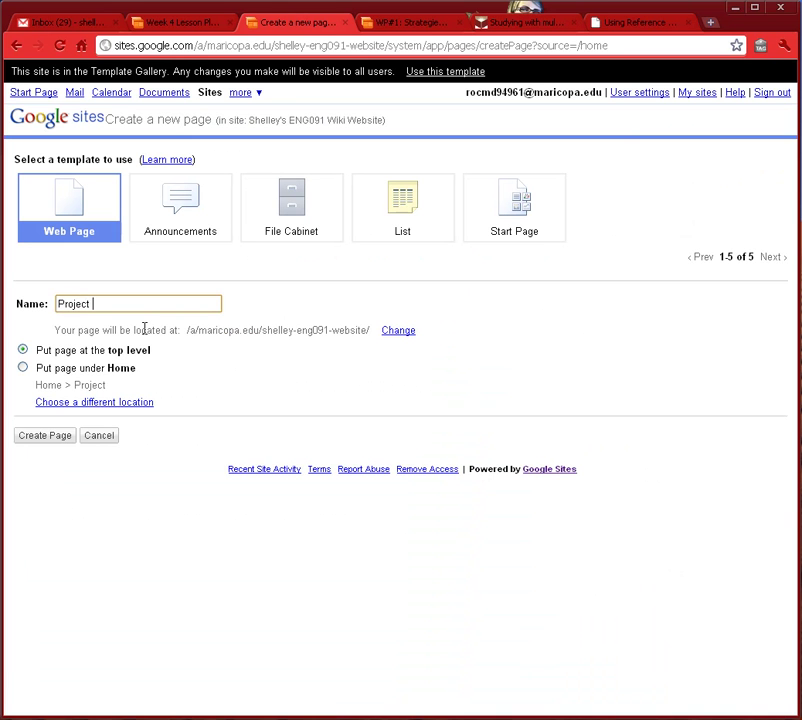
{"action": "type", "text": "#1"}
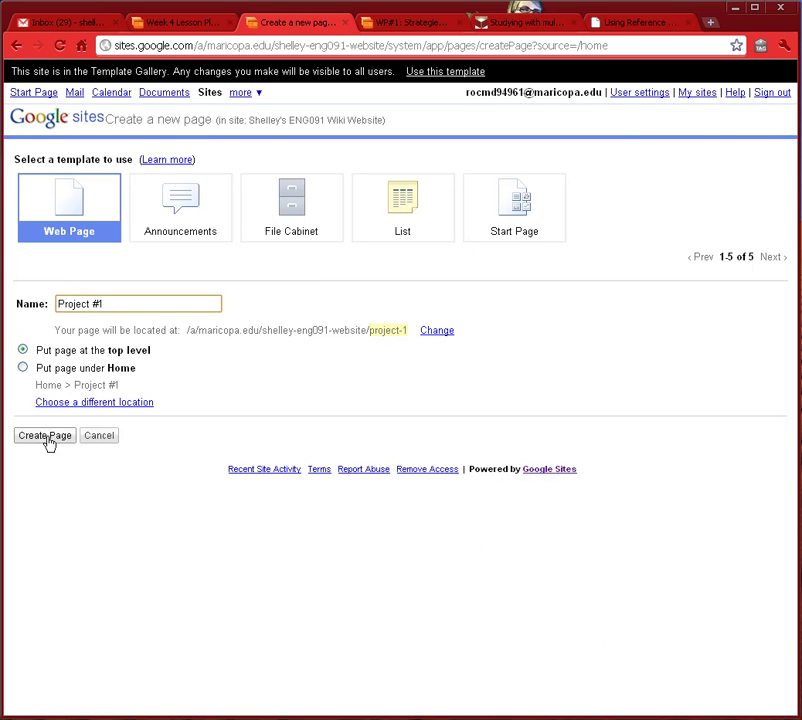
{"action": "left_click", "coordinate": [46, 437]}
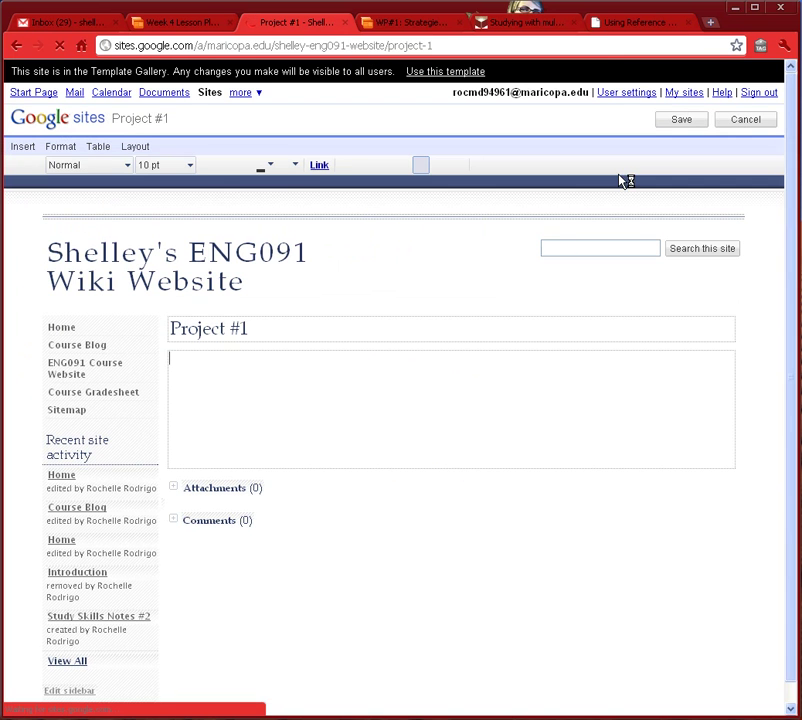
Paste the copied submission policy into the page body and enter the author's full name on a line above it
{"action": "left_click", "coordinate": [265, 456]}
{"action": "key", "text": "ctrl+v"}
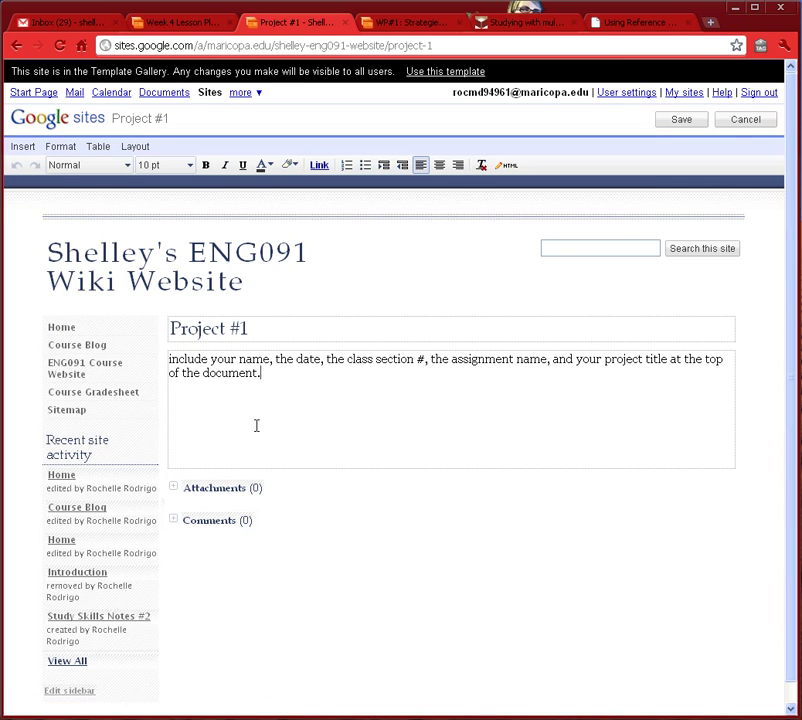
{"action": "left_click", "coordinate": [172, 359]}
{"action": "key", "text": "Return"}
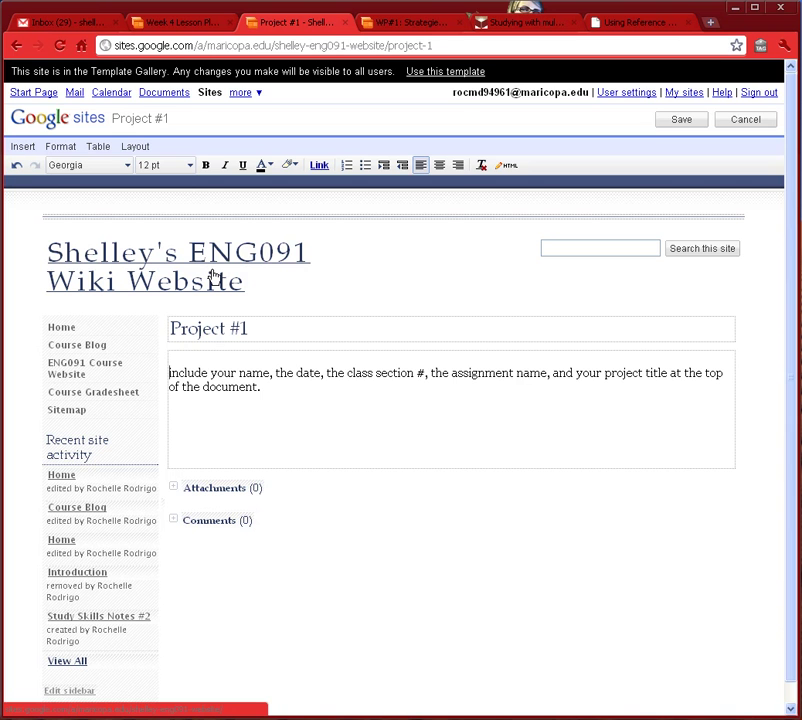
{"action": "type", "text": "Rochelle Rodrigo"}
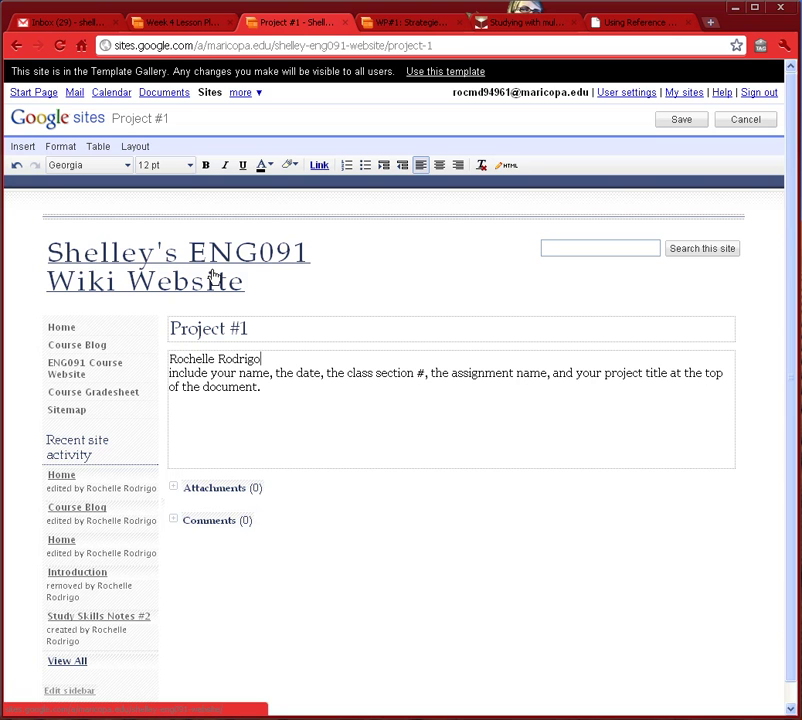
{"action": "key", "text": "Return"}
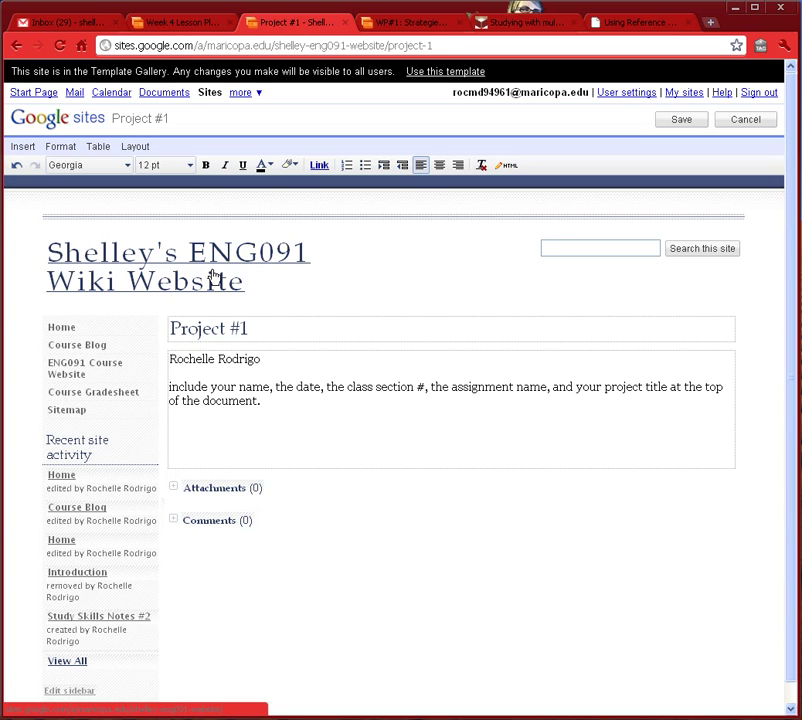
Add heading lines for the date "September 14, 2010", the section placeholder "XXXXX" and the assignment name "Project #1" below the author's name
{"action": "type", "text": "September 14, 2010"}
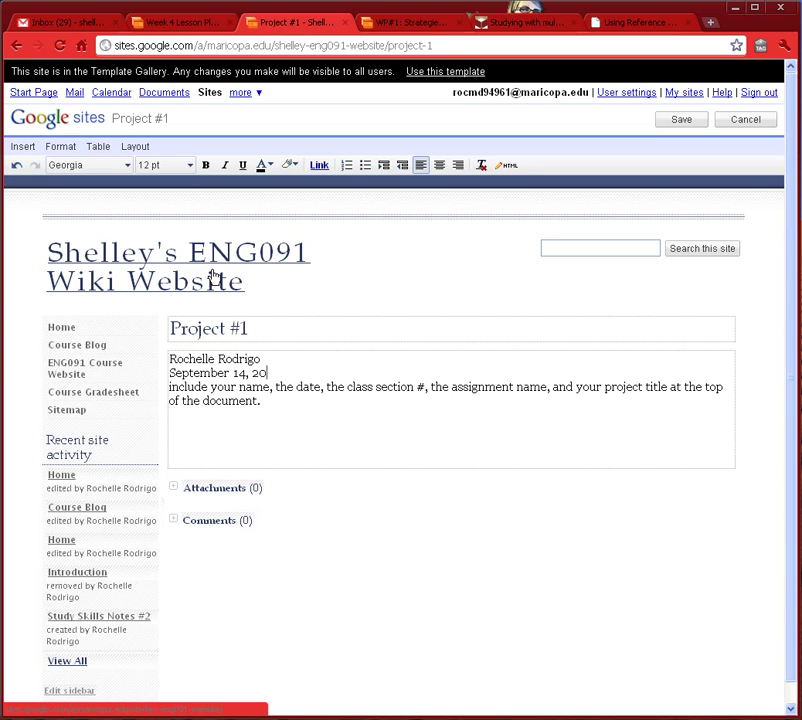
{"action": "key", "text": "Return"}
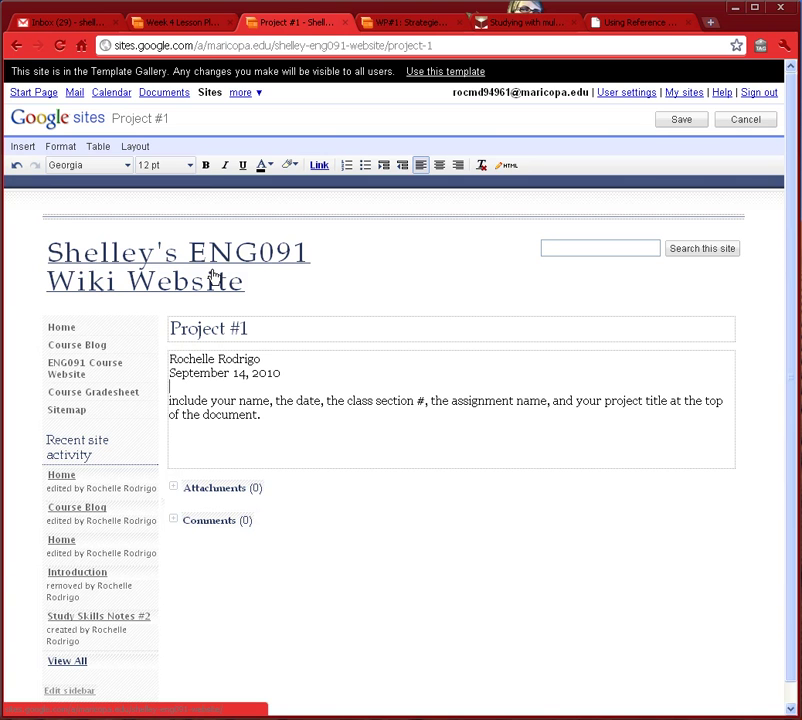
{"action": "type", "text": "XXXXX"}
{"action": "key", "text": "Return"}
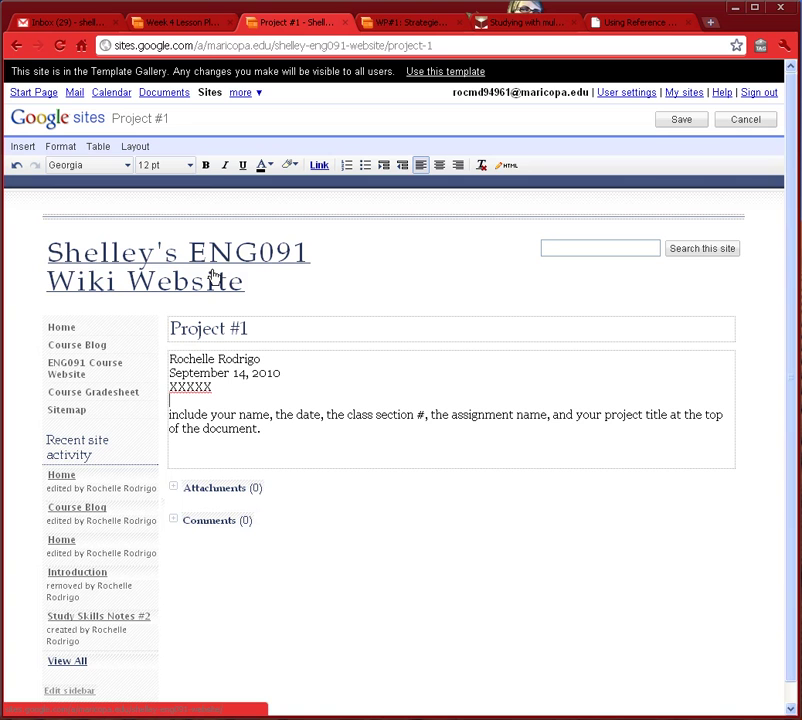
{"action": "type", "text": "Project #1"}
{"action": "key", "text": "Return"}
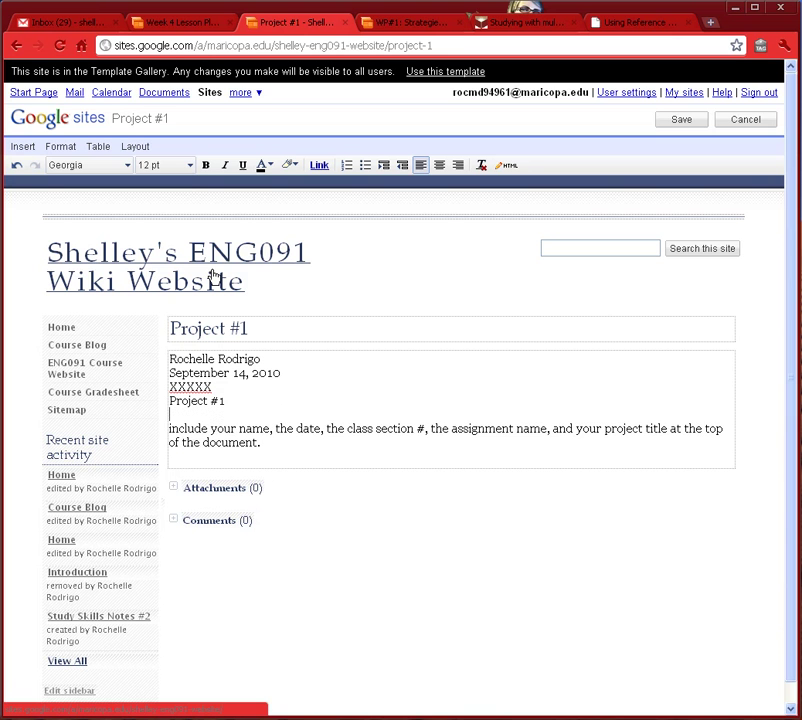
Add a "Project Title" line after a blank line and remove the pasted policy text beneath it
{"action": "key", "text": "Return"}
{"action": "type", "text": "Project "}
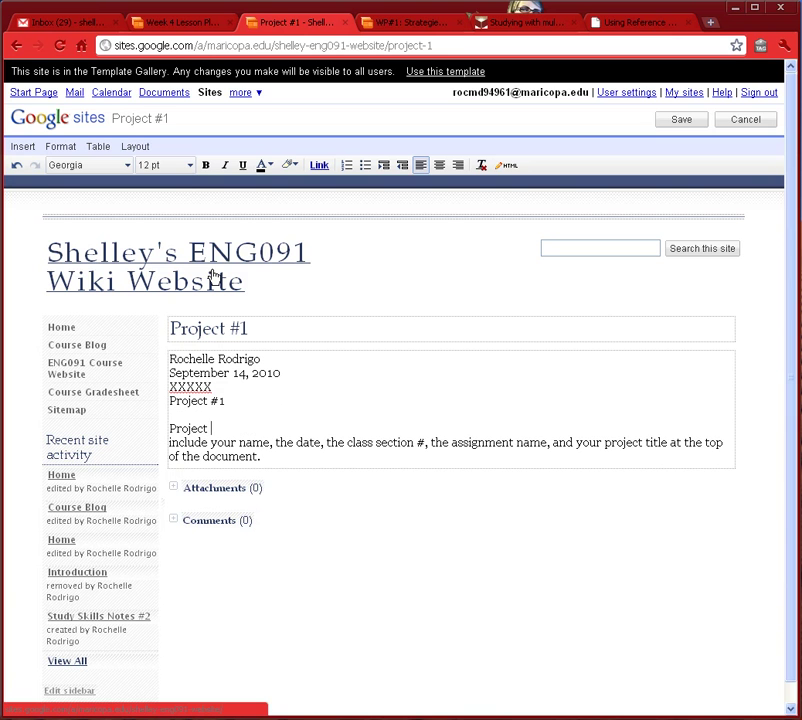
{"action": "type", "text": "Title"}
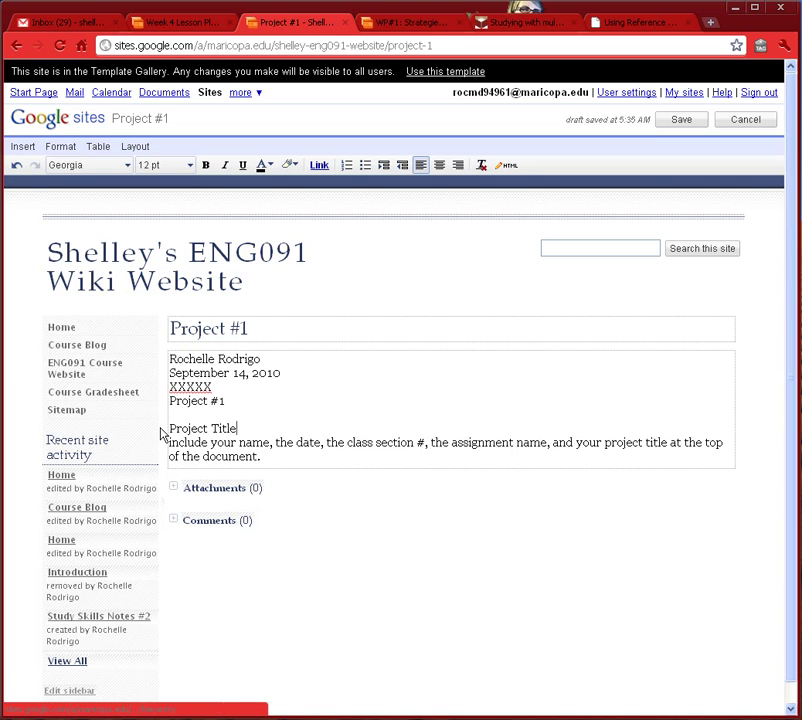
{"action": "left_click_drag", "start_coordinate": [170, 441], "coordinate": [288, 455]}
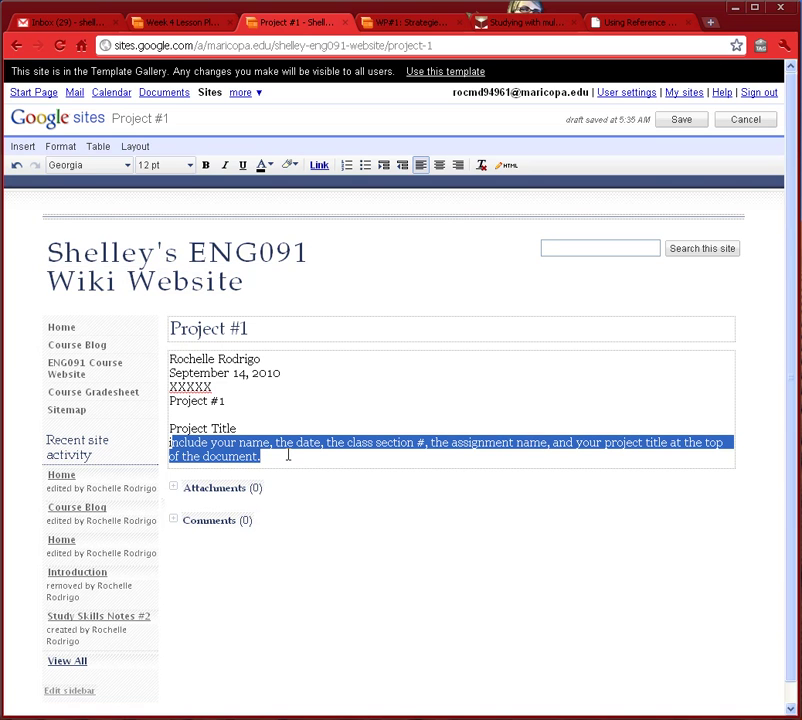
{"action": "type", "text": "I"}
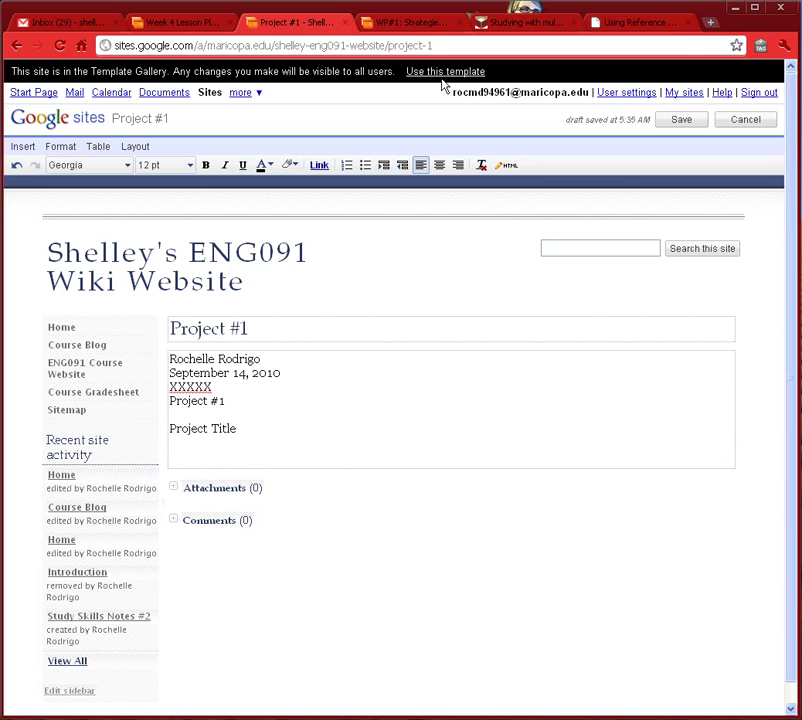
Copy the title-format and titled-links policies from the WP#1 grading criteria and paste them below the Project #1 heading lines
{"action": "left_click", "coordinate": [430, 22]}
{"action": "scroll", "coordinate": [232, 388], "scroll_direction": "down", "scroll_amount": 3}
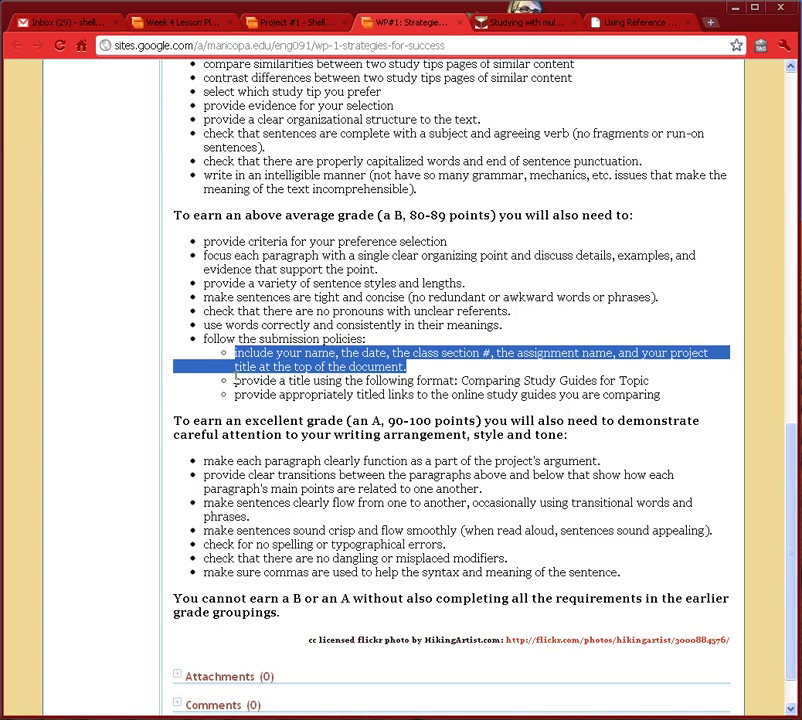
{"action": "left_click_drag", "start_coordinate": [236, 378], "coordinate": [680, 402]}
{"action": "key", "text": "ctrl+c"}
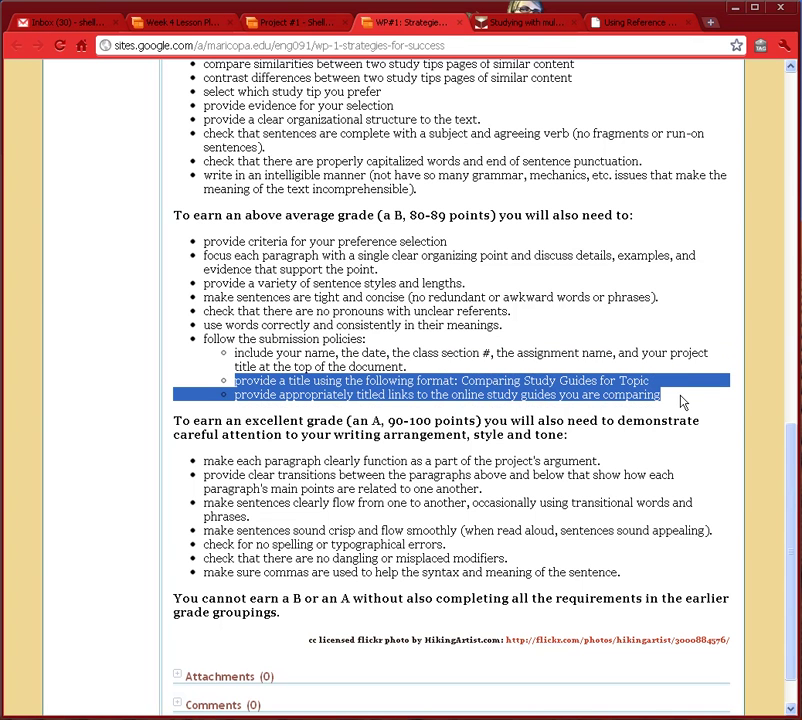
{"action": "left_click", "coordinate": [283, 27]}
{"action": "key", "text": "ctrl+v"}
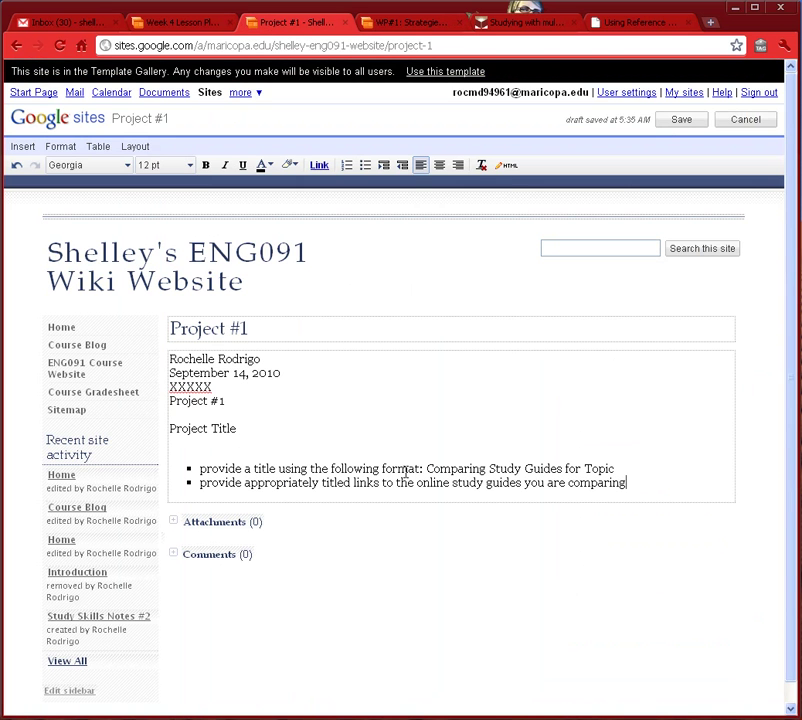
Move "Comparing Study Guides for Topic" out of the first bullet to replace the "Project Title" line
{"action": "left_click_drag", "start_coordinate": [426, 468], "coordinate": [615, 468]}
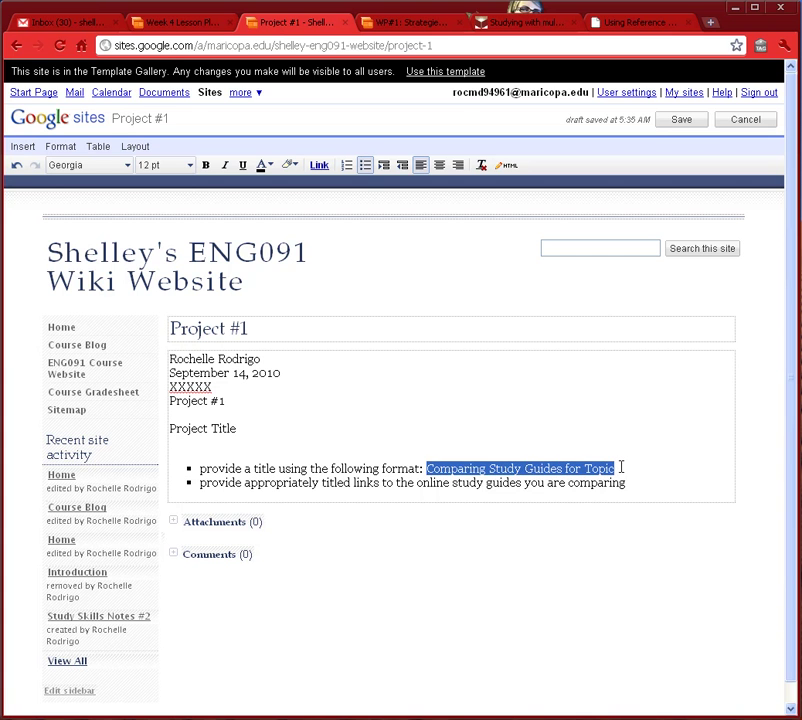
{"action": "key", "text": "ctrl+x"}
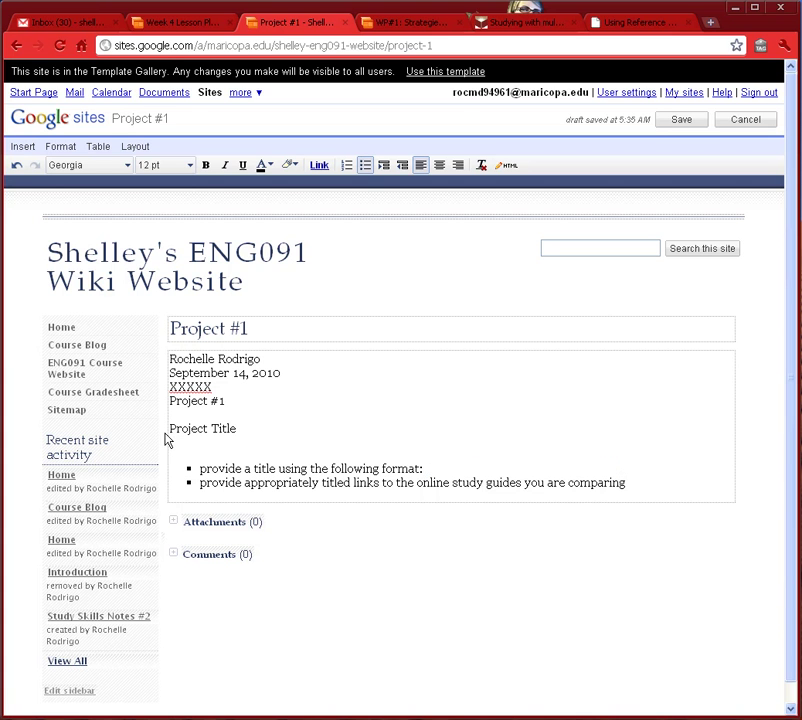
{"action": "left_click_drag", "start_coordinate": [169, 428], "coordinate": [277, 426]}
{"action": "key", "text": "ctrl+v"}
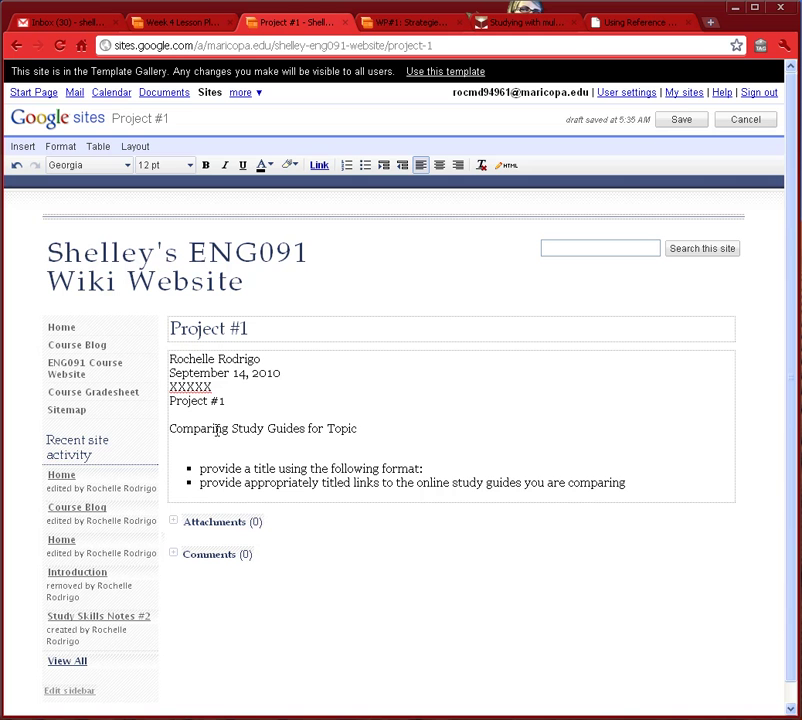
Check the topics of the two open study guide pages and replace "Topic" in the title with "Studying with Outside Sources"
{"action": "double_click", "coordinate": [344, 428]}
{"action": "left_click", "coordinate": [530, 24]}
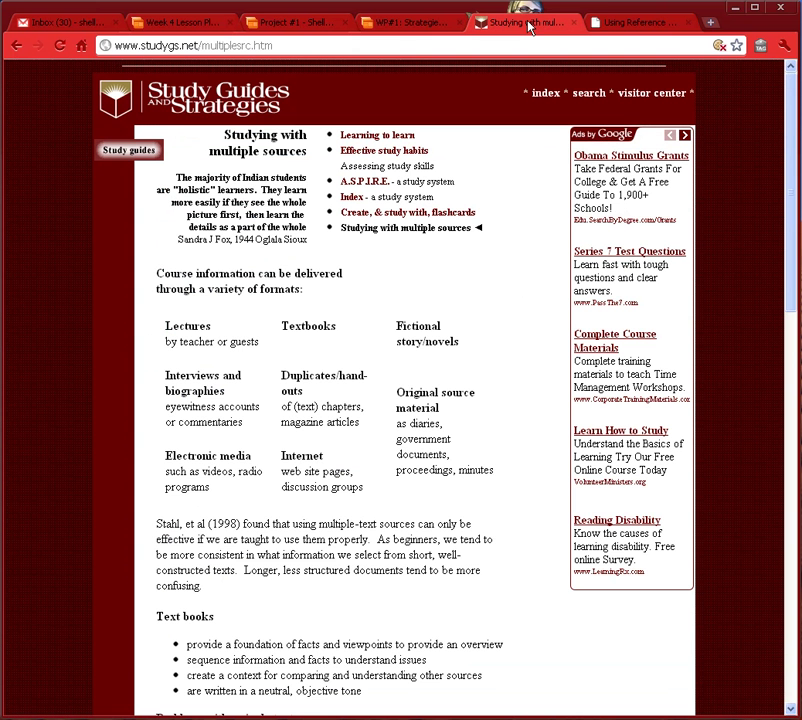
{"action": "left_click", "coordinate": [636, 24]}
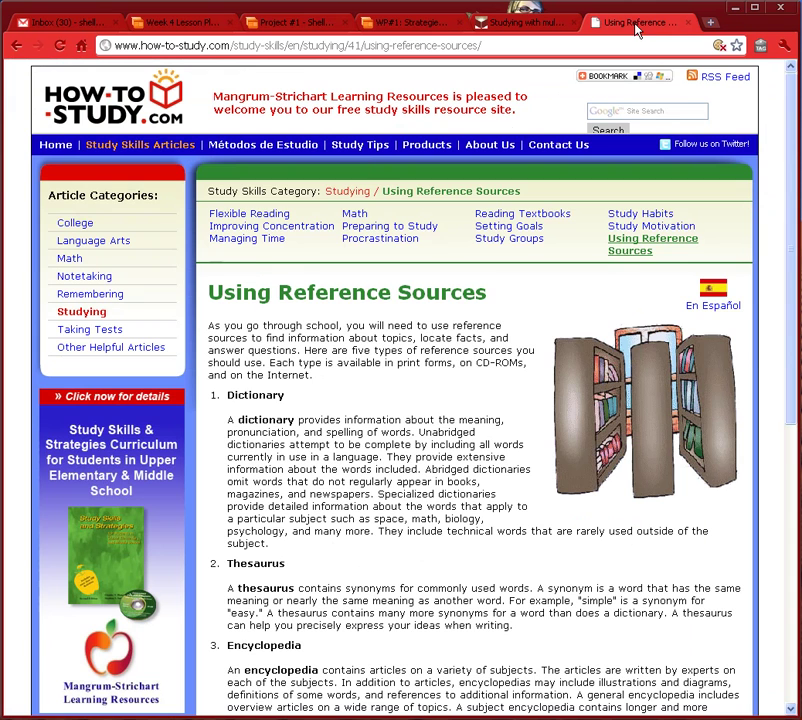
{"action": "left_click", "coordinate": [292, 22]}
{"action": "type", "text": "STu"}
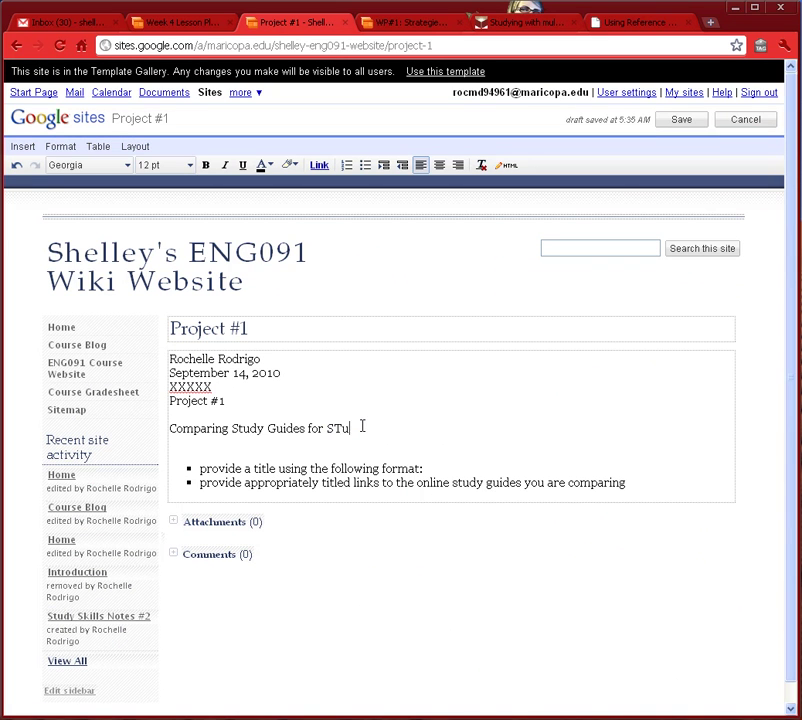
{"action": "key", "text": "BackSpace"}
{"action": "key", "text": "BackSpace"}
{"action": "type", "text": "tudying with Outside Sources"}
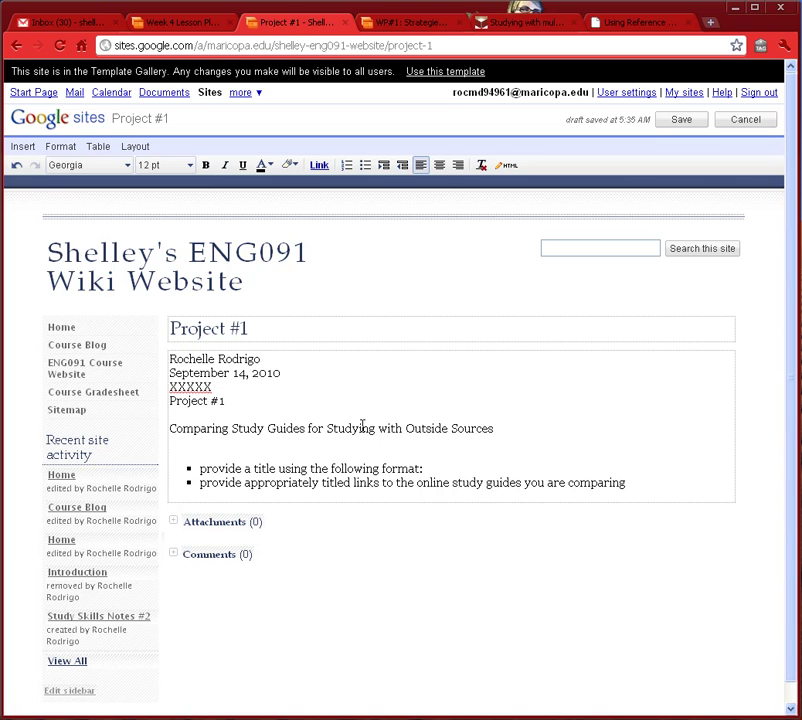
Center the title "Comparing Study Guides for Studying with Outside Sources" and make it bold
{"action": "left_click", "coordinate": [440, 166]}
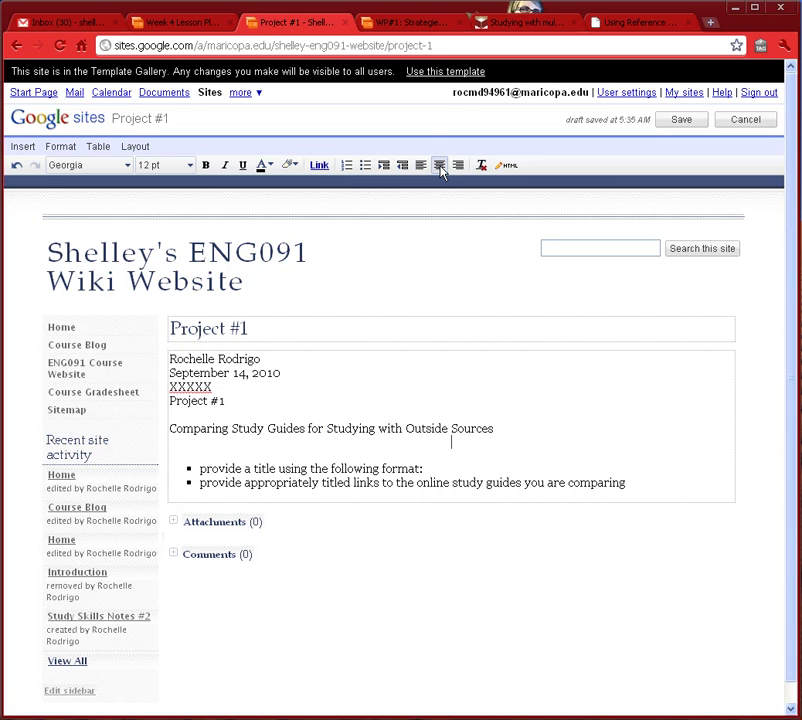
{"action": "left_click", "coordinate": [421, 168]}
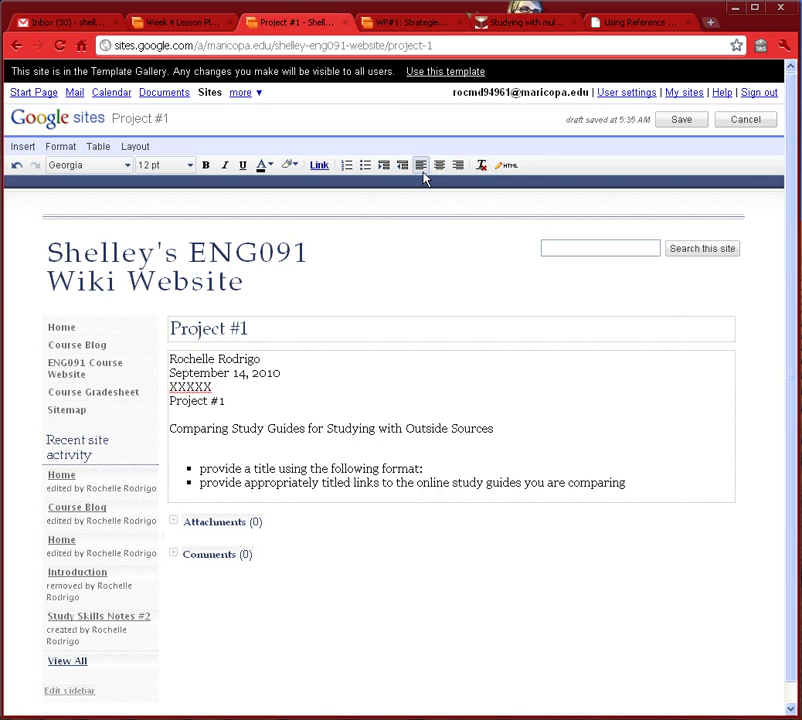
{"action": "left_click", "coordinate": [439, 165]}
{"action": "left_click_drag", "start_coordinate": [290, 428], "coordinate": [628, 424]}
{"action": "left_click", "coordinate": [206, 165]}
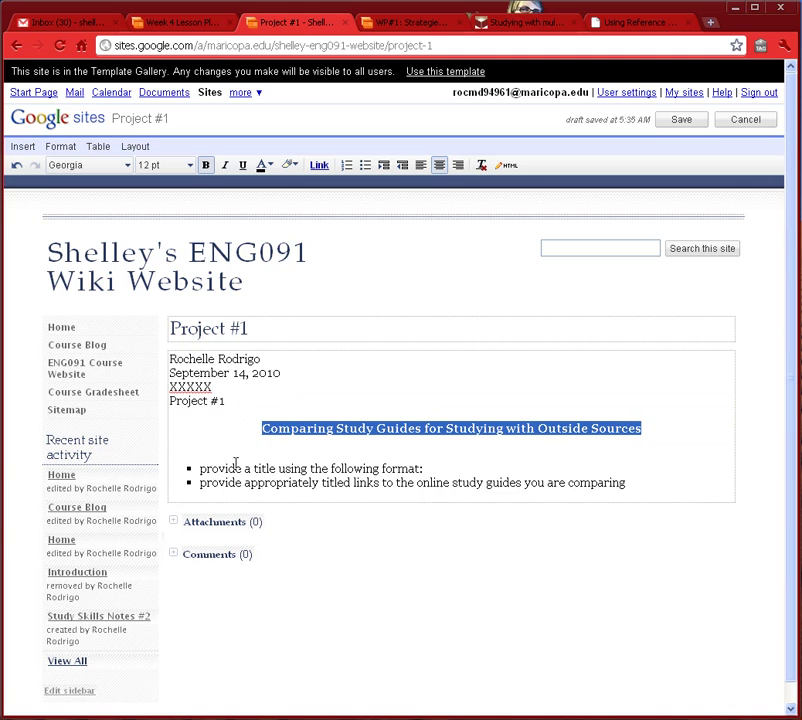
Delete the pasted policy bullets below the title and start a new left-aligned bulleted list in their place
{"action": "left_click_drag", "start_coordinate": [199, 468], "coordinate": [424, 468]}
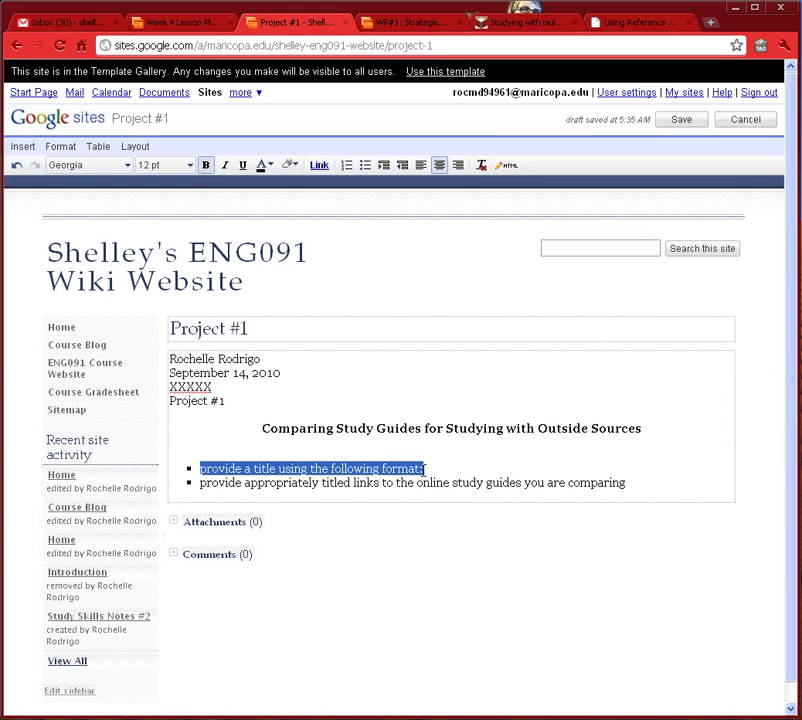
{"action": "key", "text": "BackSpace"}
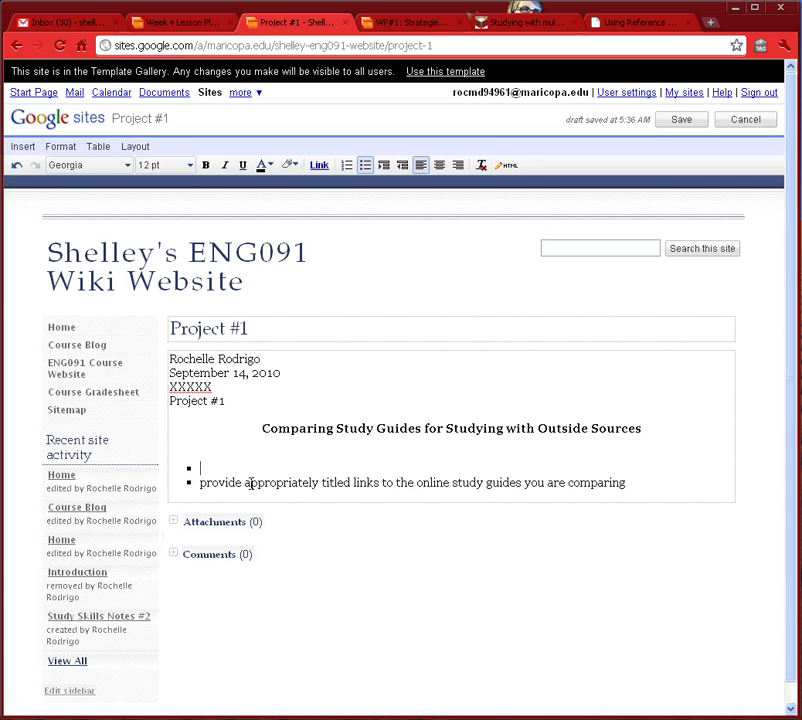
{"action": "left_click_drag", "start_coordinate": [596, 457], "coordinate": [632, 480]}
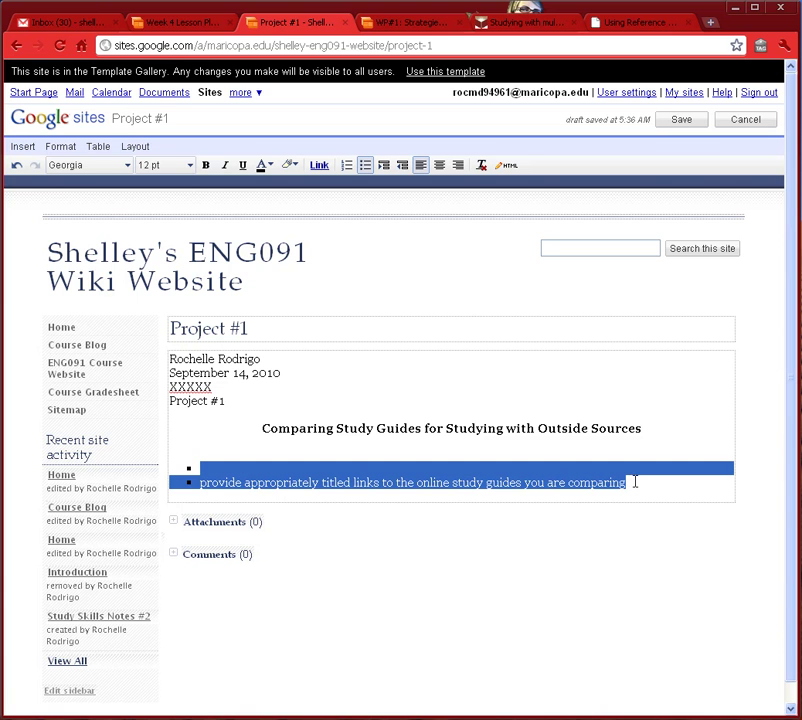
{"action": "key", "text": "Delete"}
{"action": "key", "text": "BackSpace"}
{"action": "key", "text": "BackSpace"}
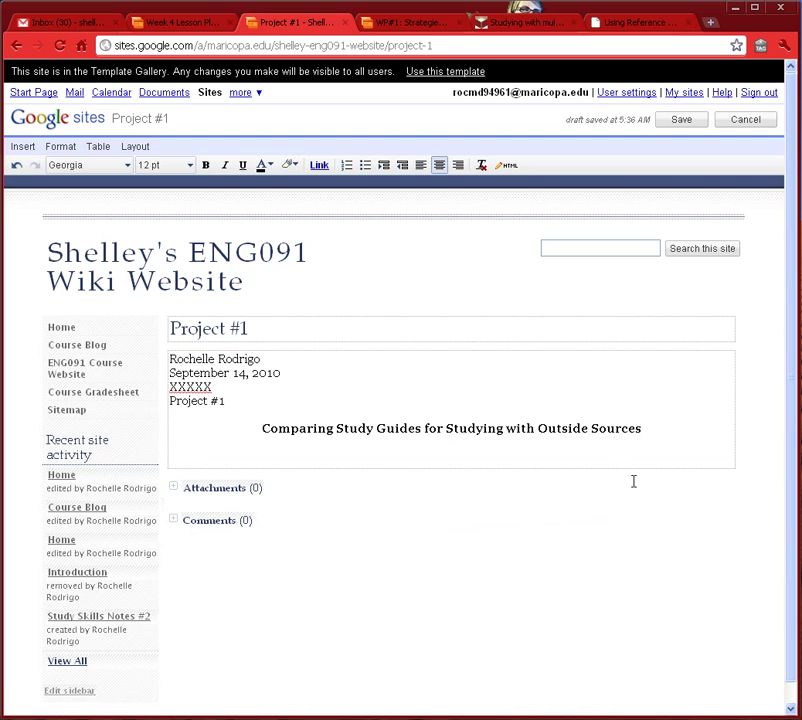
{"action": "left_click", "coordinate": [422, 166]}
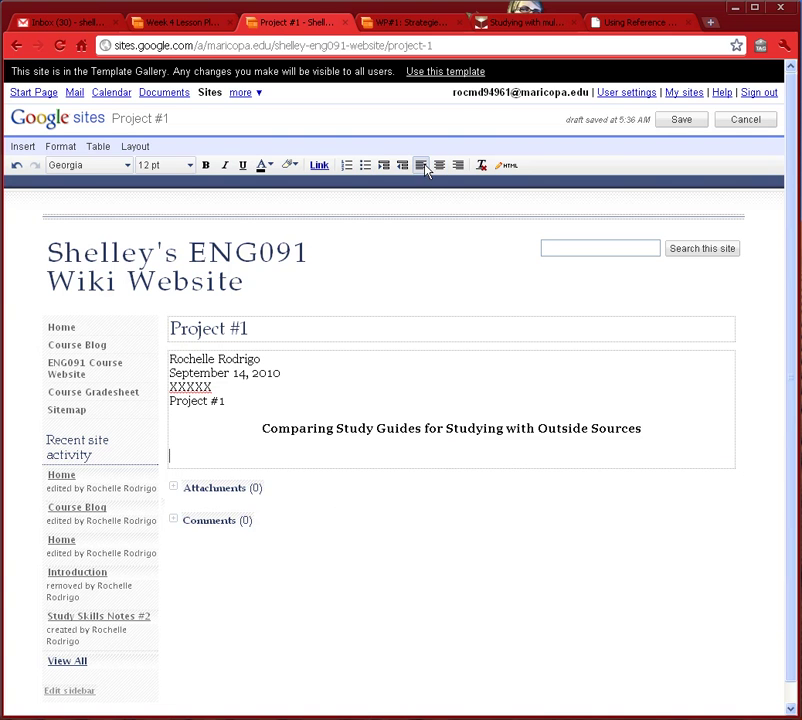
{"action": "left_click", "coordinate": [368, 166]}
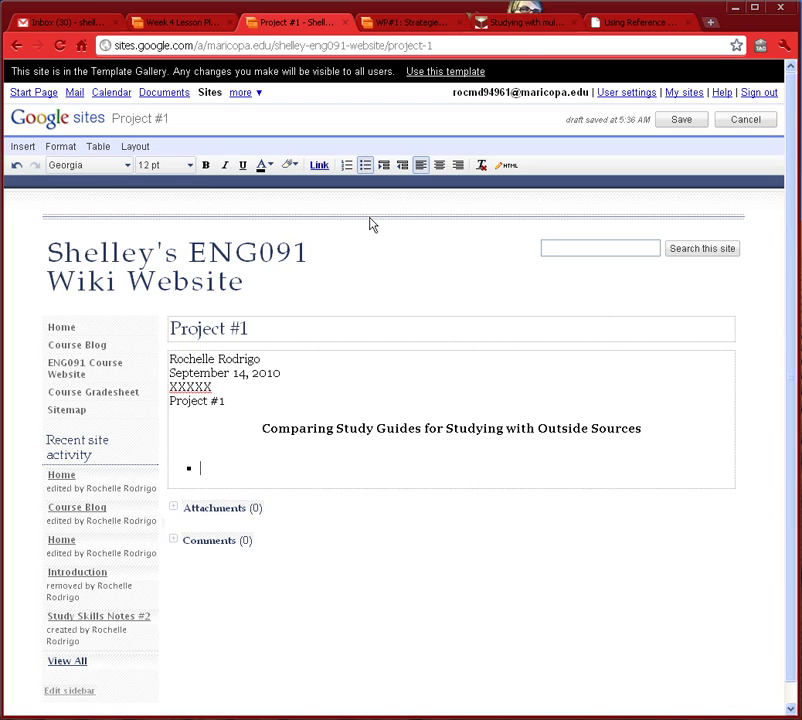
Cut the web address of the studygs.net study guide and enter "Studying with Multiple Sources" as the first bullet on the Project #1 page
{"action": "left_click", "coordinate": [510, 26]}
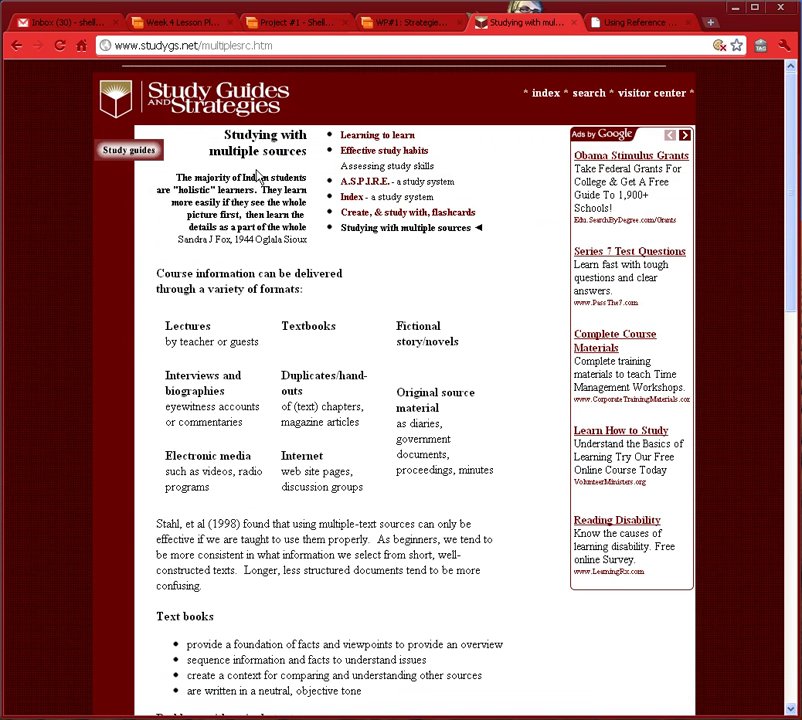
{"action": "left_click", "coordinate": [315, 45]}
{"action": "key", "text": "ctrl+x"}
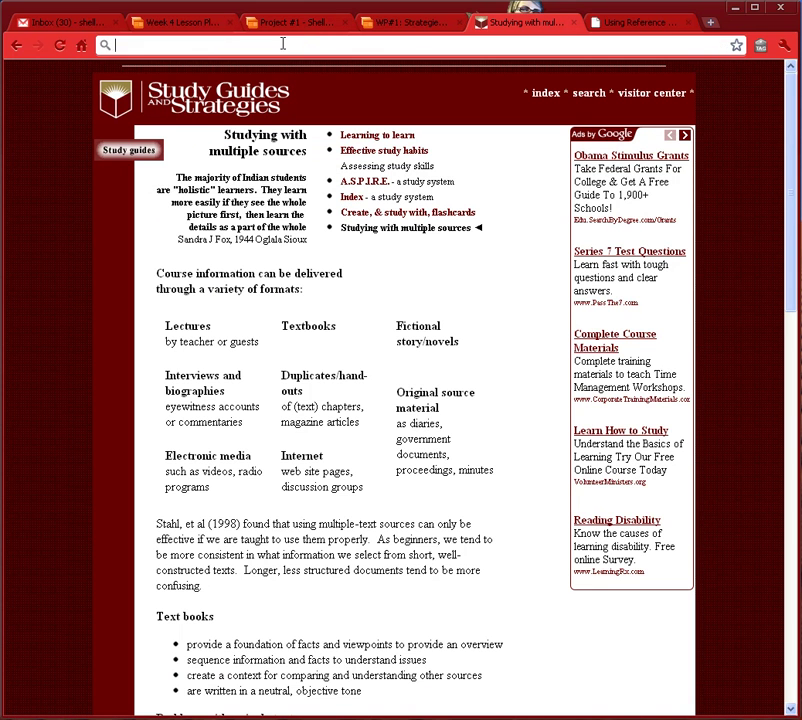
{"action": "key", "text": "ctrl+shift+Tab"}
{"action": "left_click", "coordinate": [297, 24]}
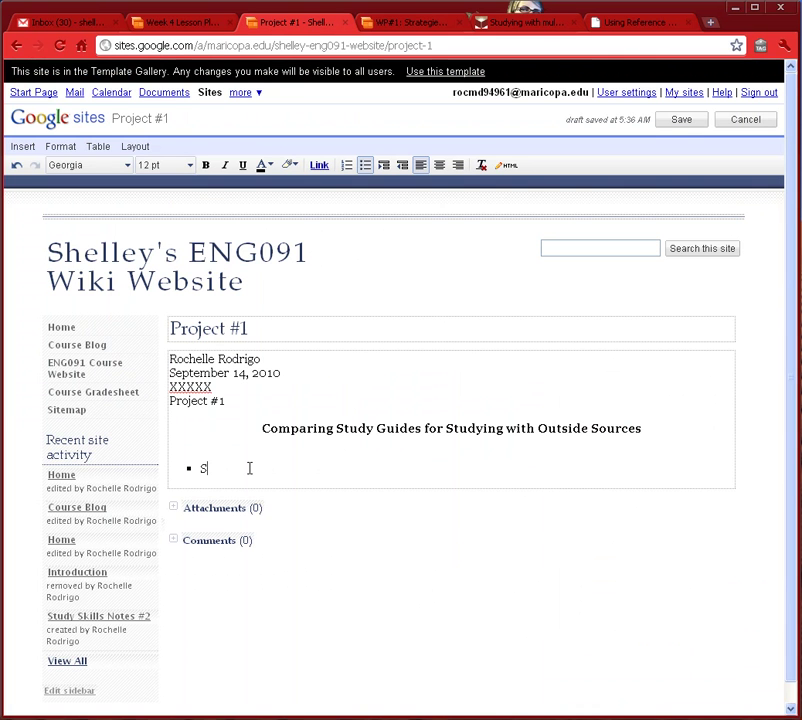
{"action": "type", "text": "tudying with Multiple Sources"}
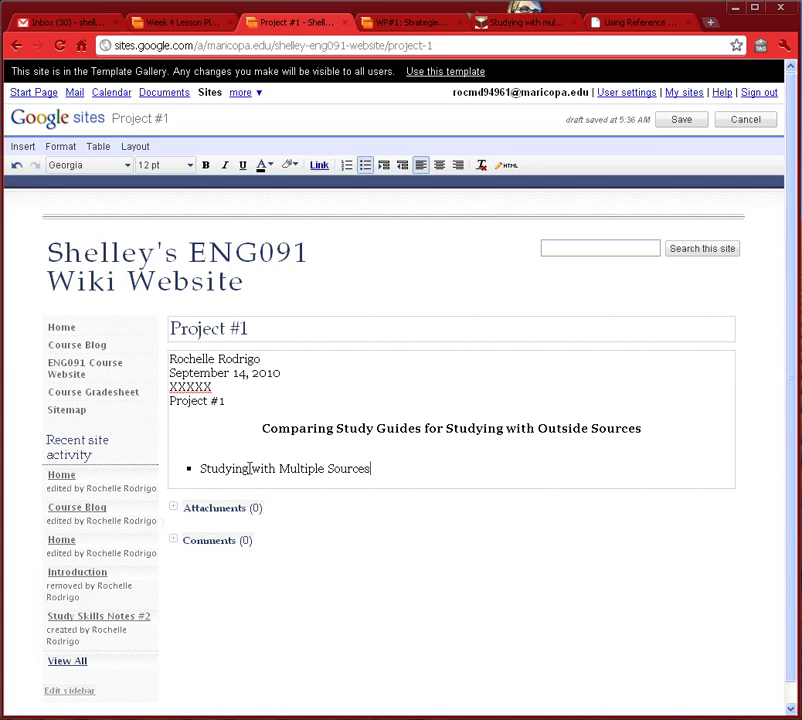
{"action": "left_click_drag", "start_coordinate": [200, 467], "coordinate": [367, 467]}
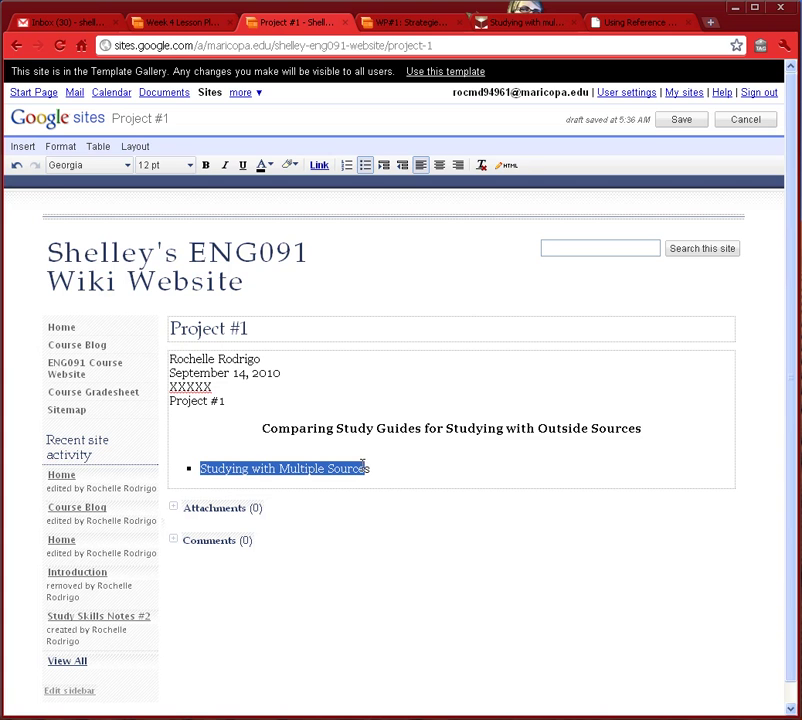
{"action": "left_click", "coordinate": [320, 166]}
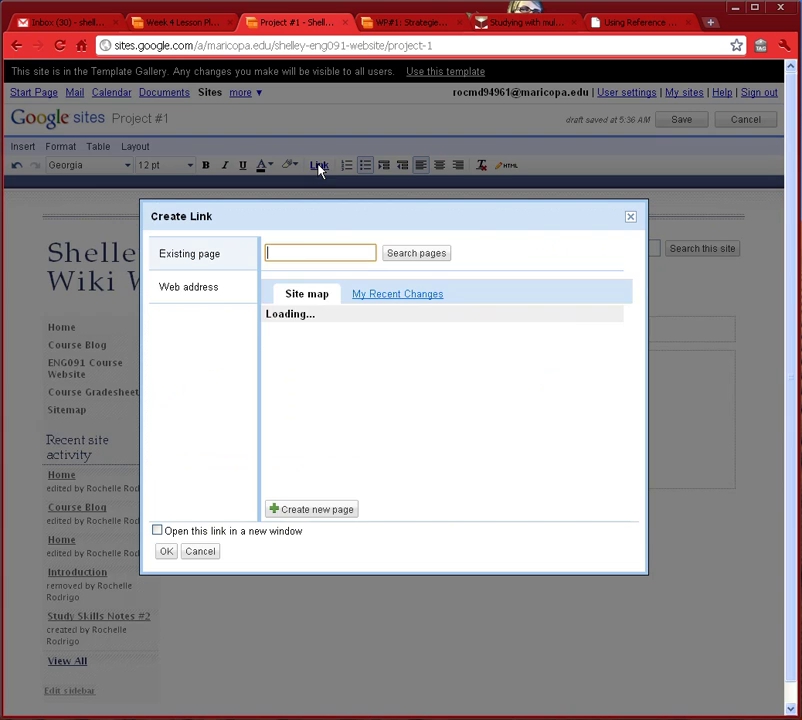
{"action": "left_click", "coordinate": [212, 290]}
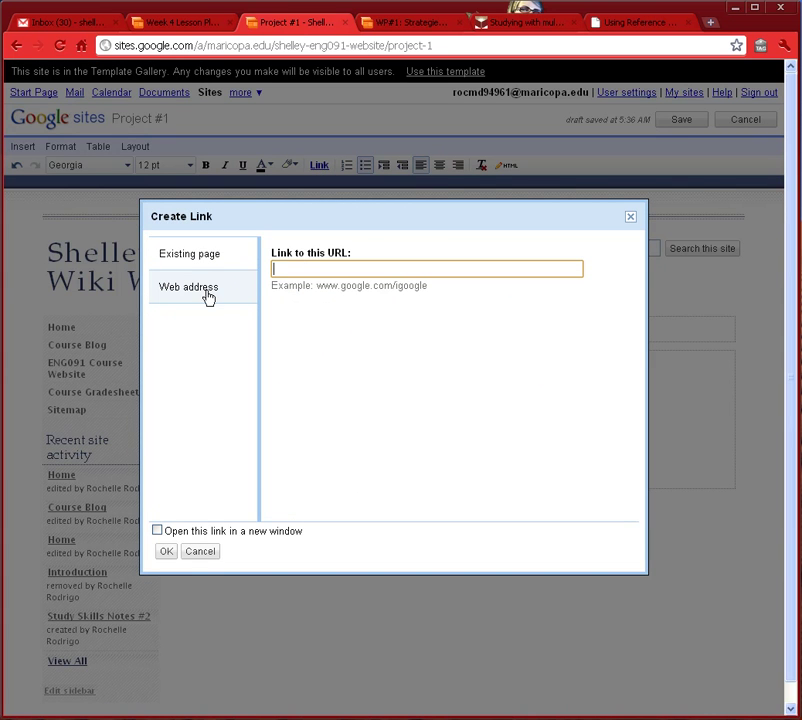
{"action": "key", "text": "ctrl+v"}
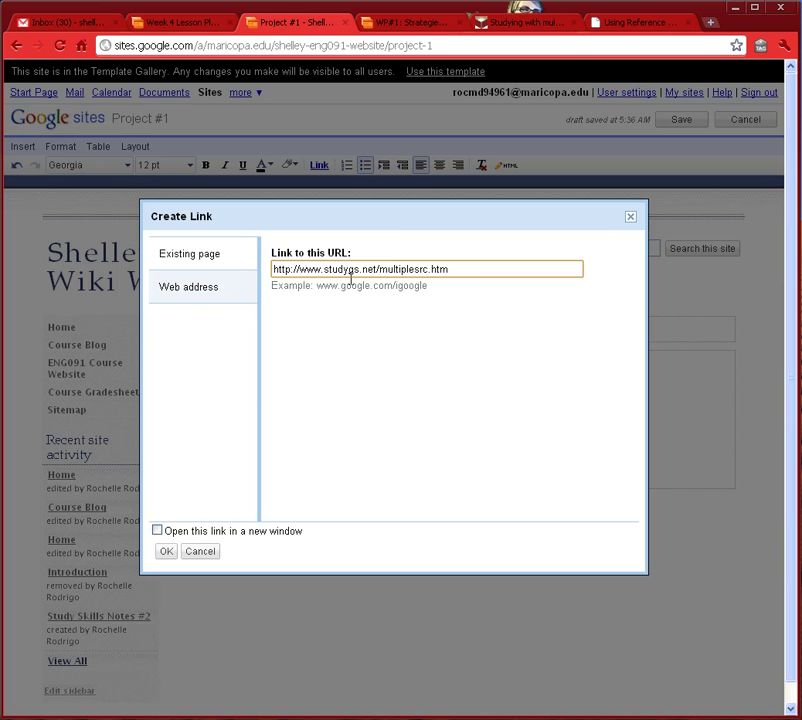
{"action": "left_click", "coordinate": [165, 551]}
Add a second bullet reading "Using Reference Sources" after cutting the web address of the how-to-study.com article
{"action": "left_click", "coordinate": [438, 469]}
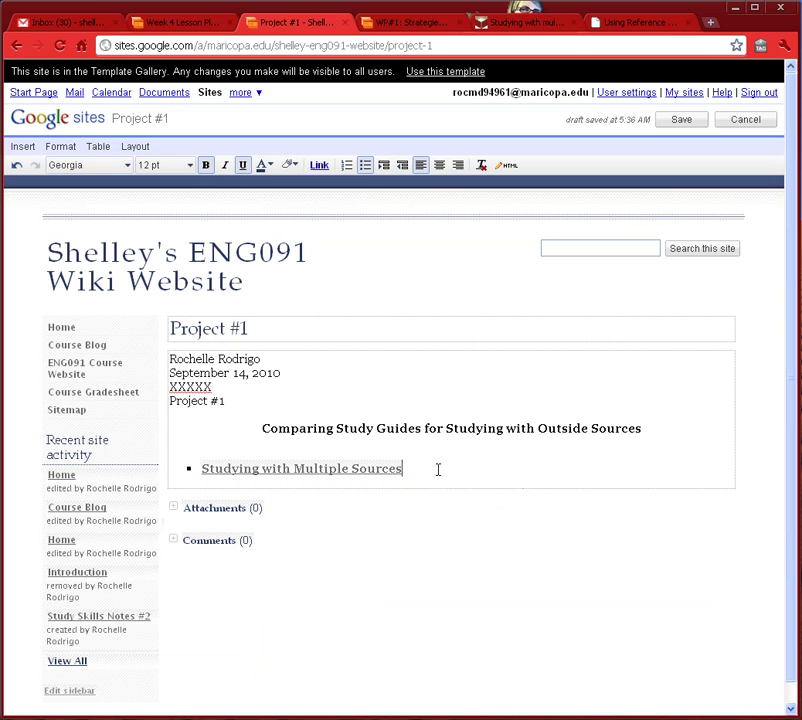
{"action": "key", "text": "Return"}
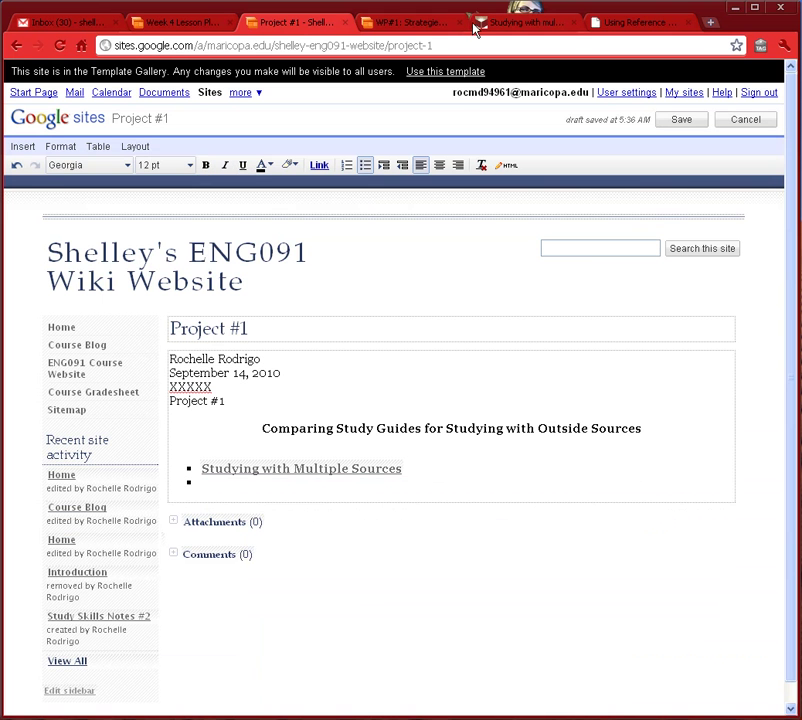
{"action": "left_click", "coordinate": [650, 22]}
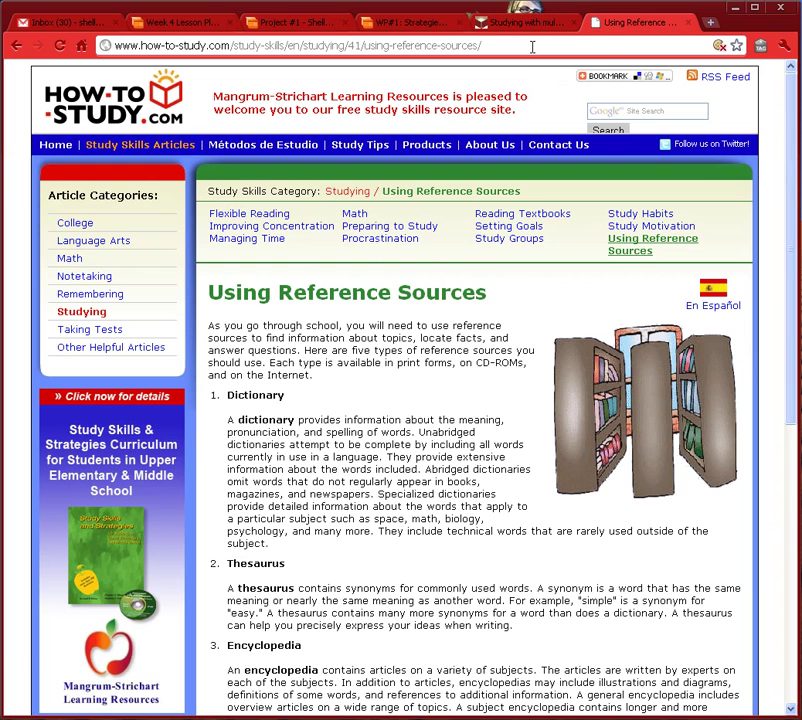
{"action": "left_click", "coordinate": [532, 47]}
{"action": "key", "text": "BackSpace"}
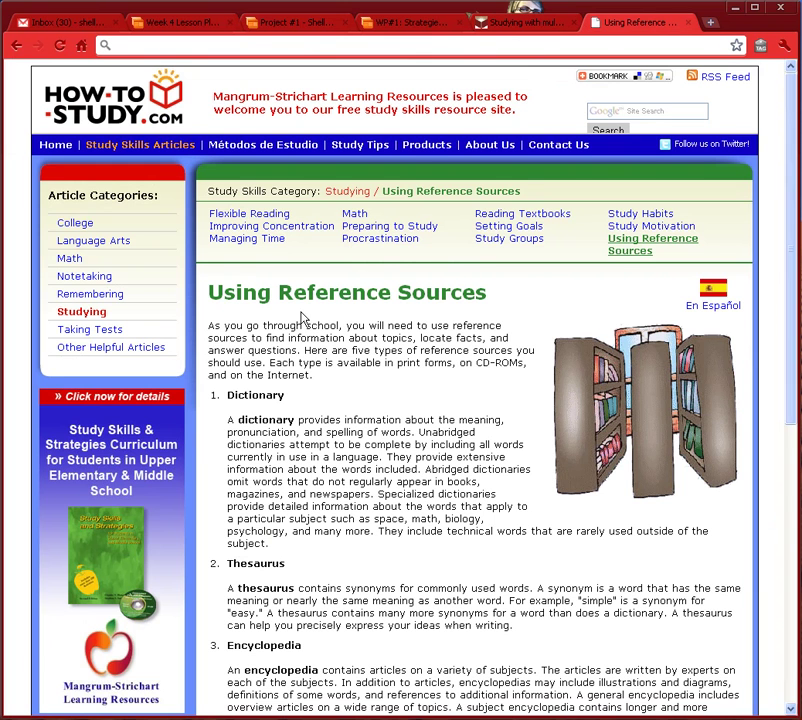
{"action": "left_click", "coordinate": [415, 22]}
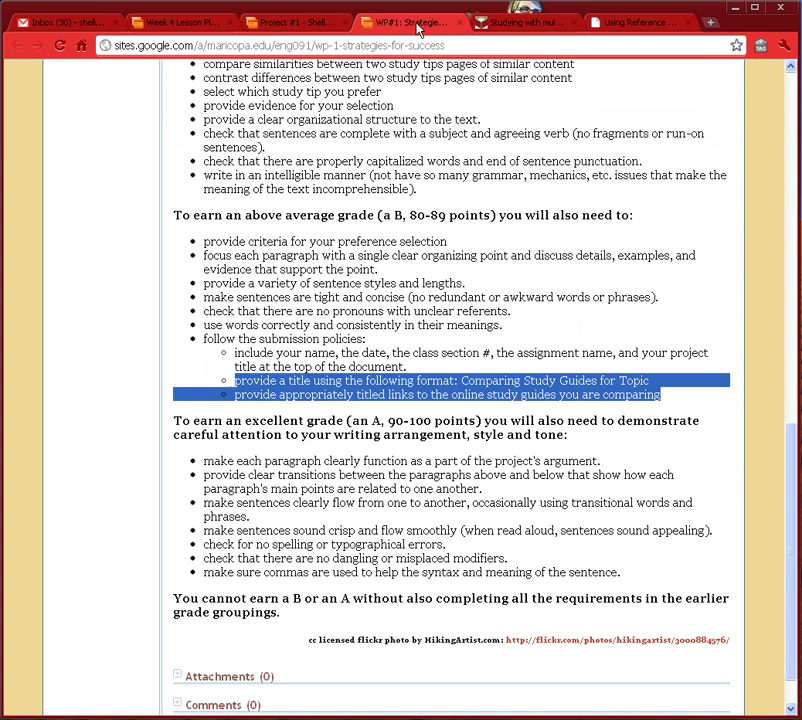
{"action": "left_click", "coordinate": [295, 22]}
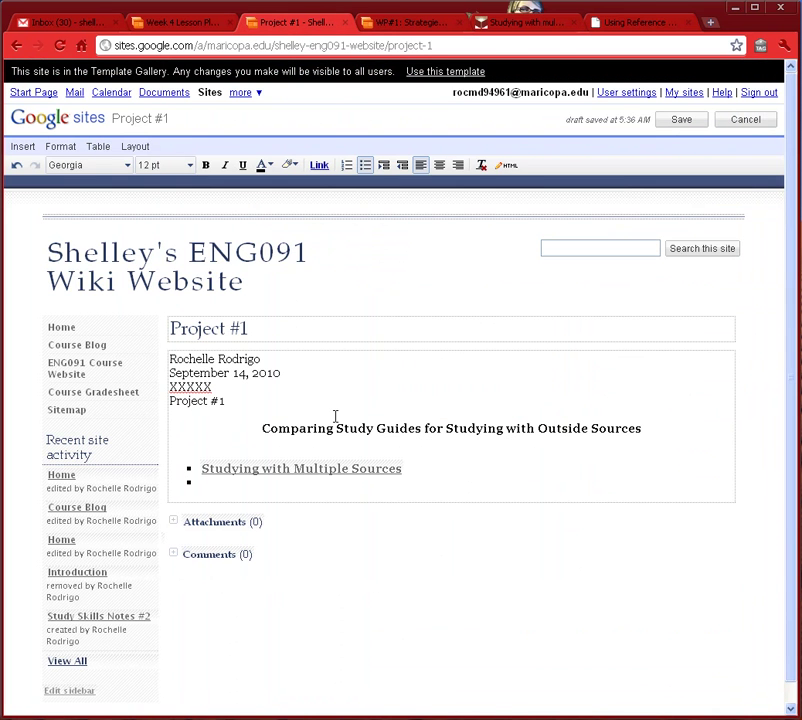
{"action": "type", "text": "Using Referenc"}
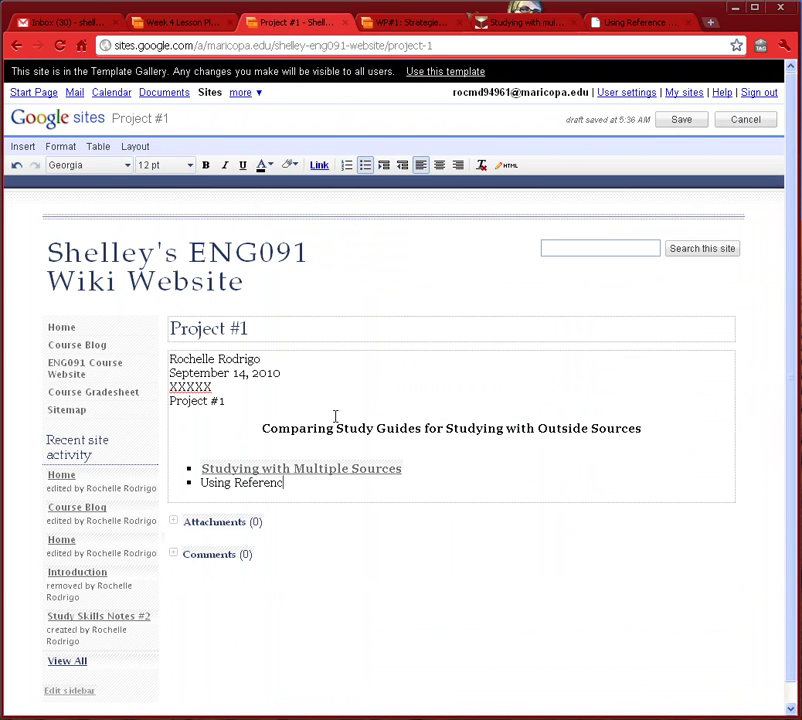
{"action": "type", "text": "e Sources"}
Link the "Using Reference Sources" bullet to the cut how-to-study.com web address
{"action": "left_click_drag", "start_coordinate": [200, 483], "coordinate": [342, 487]}
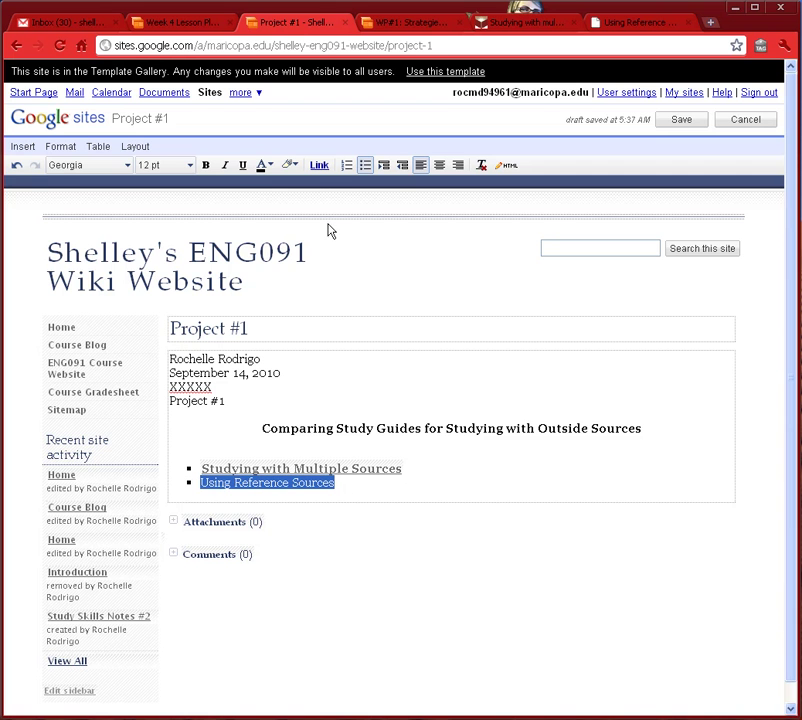
{"action": "left_click", "coordinate": [319, 166]}
{"action": "left_click", "coordinate": [207, 290]}
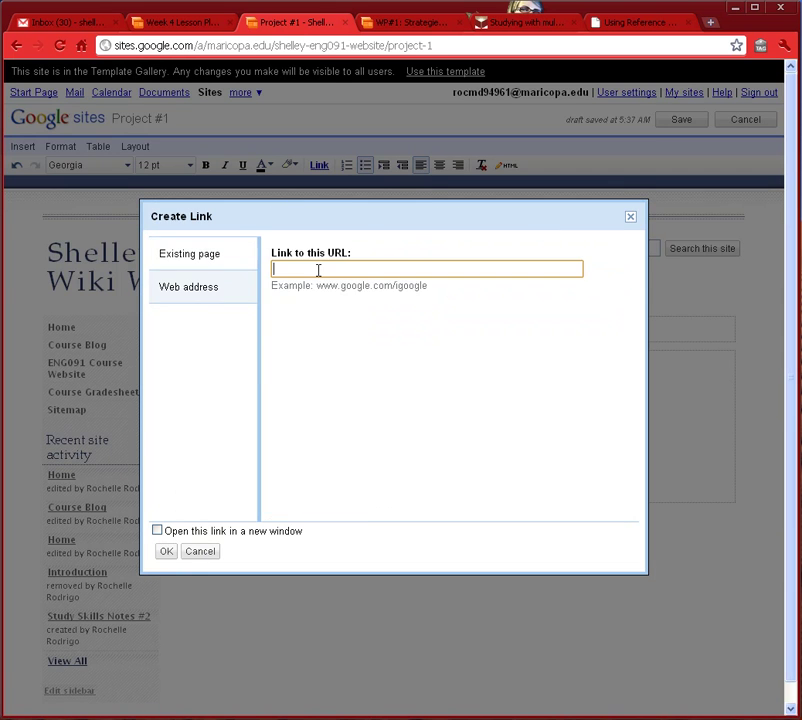
{"action": "key", "text": "ctrl+v"}
{"action": "left_click", "coordinate": [166, 551]}
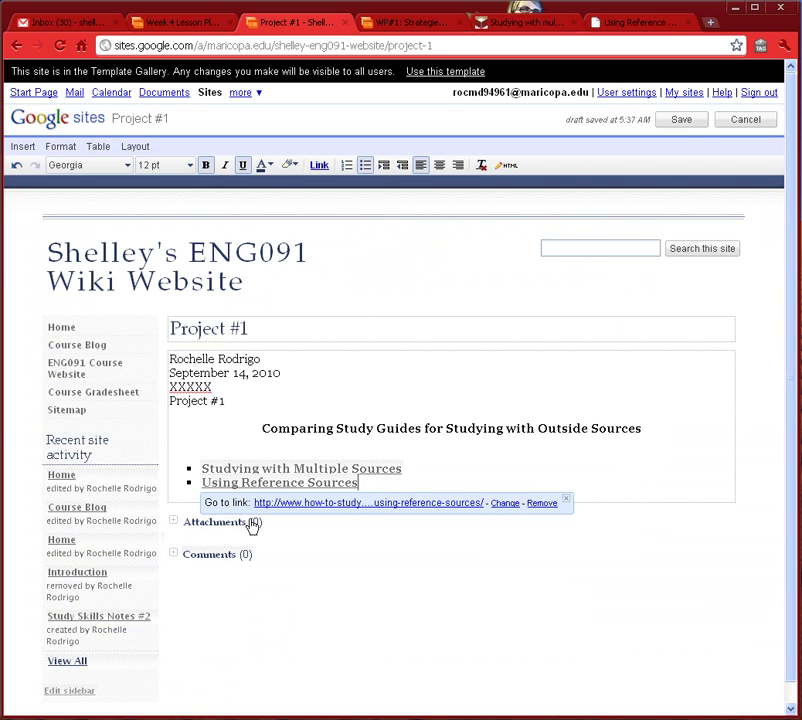
End the bulleted list with a plain empty line below the two links and save the Project #1 page
{"action": "left_click", "coordinate": [426, 480]}
{"action": "left_click", "coordinate": [370, 458]}
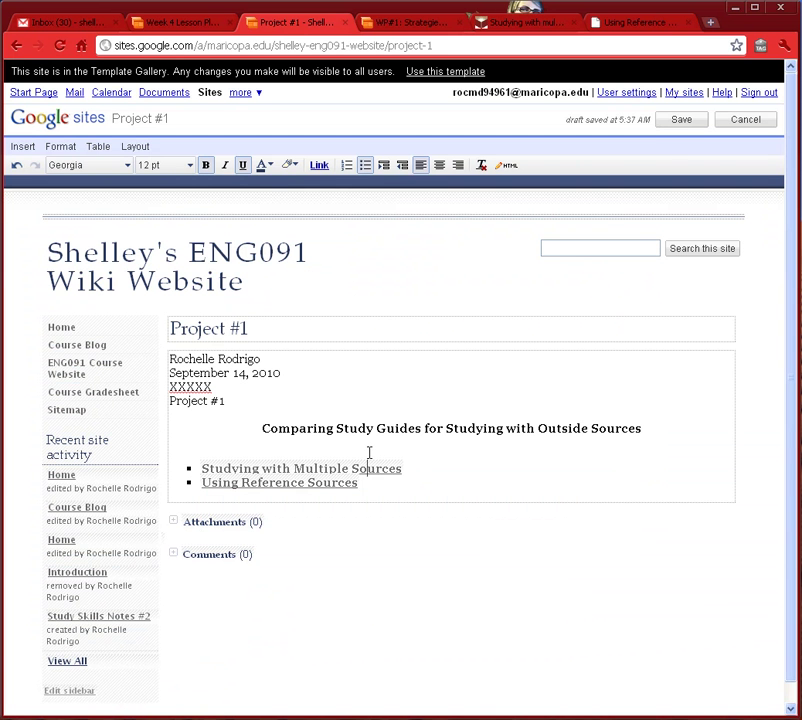
{"action": "left_click", "coordinate": [407, 489]}
{"action": "key", "text": "Return"}
{"action": "key", "text": "Return"}
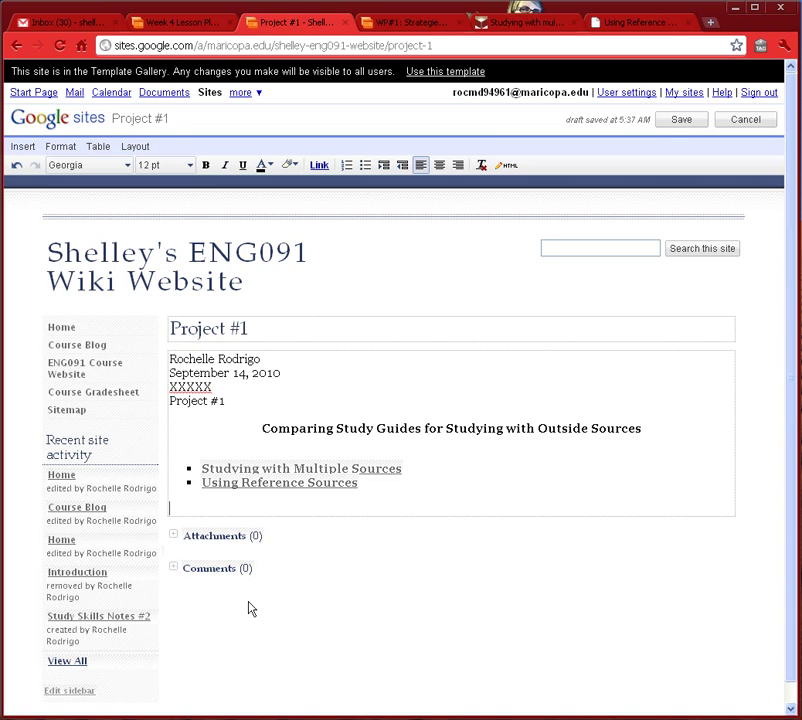
{"action": "left_click", "coordinate": [679, 121]}
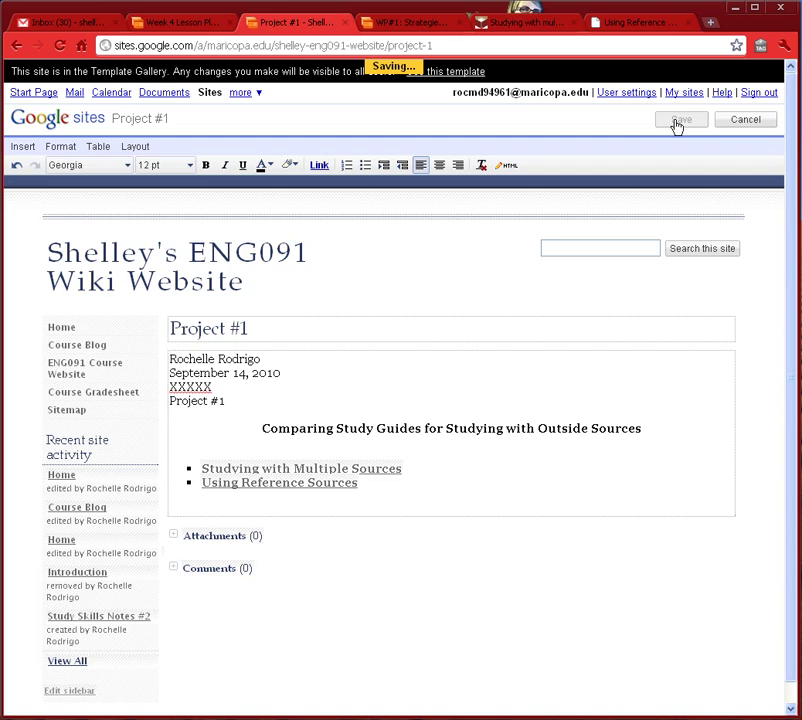